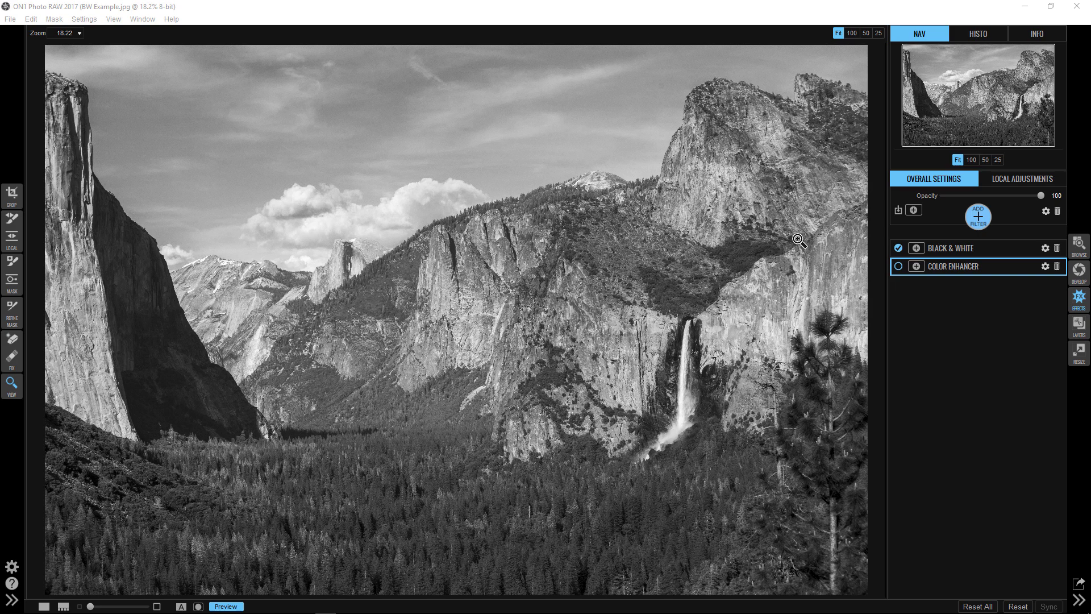
Re-enable the Color Enhancer filter beneath Black & White to darken the sky
click(898, 266)
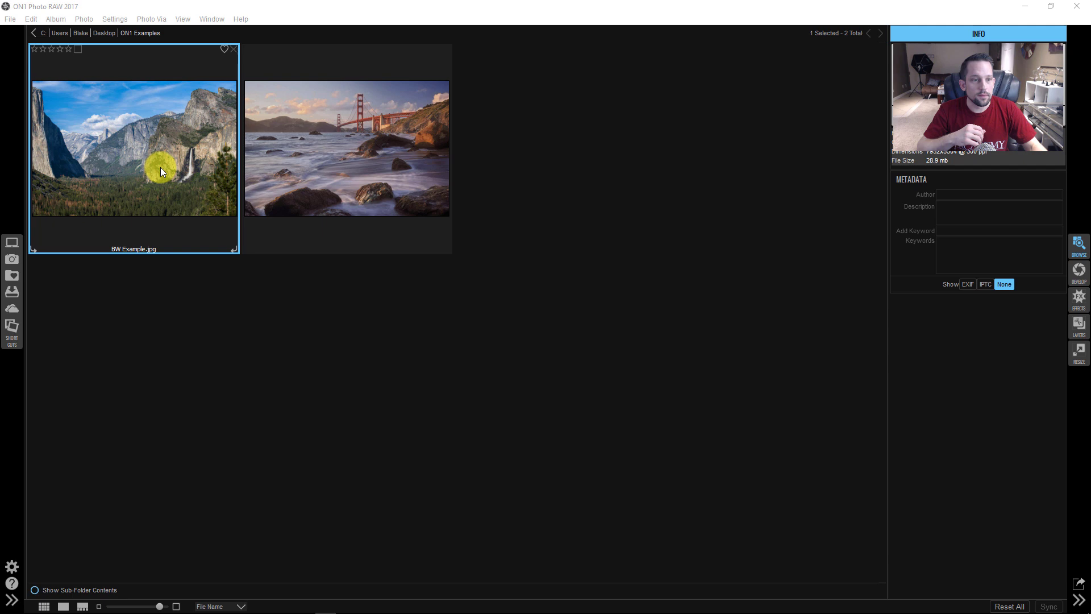
Open BW Example.jpg in the Effects module with the Presets panel hidden
click(113, 150)
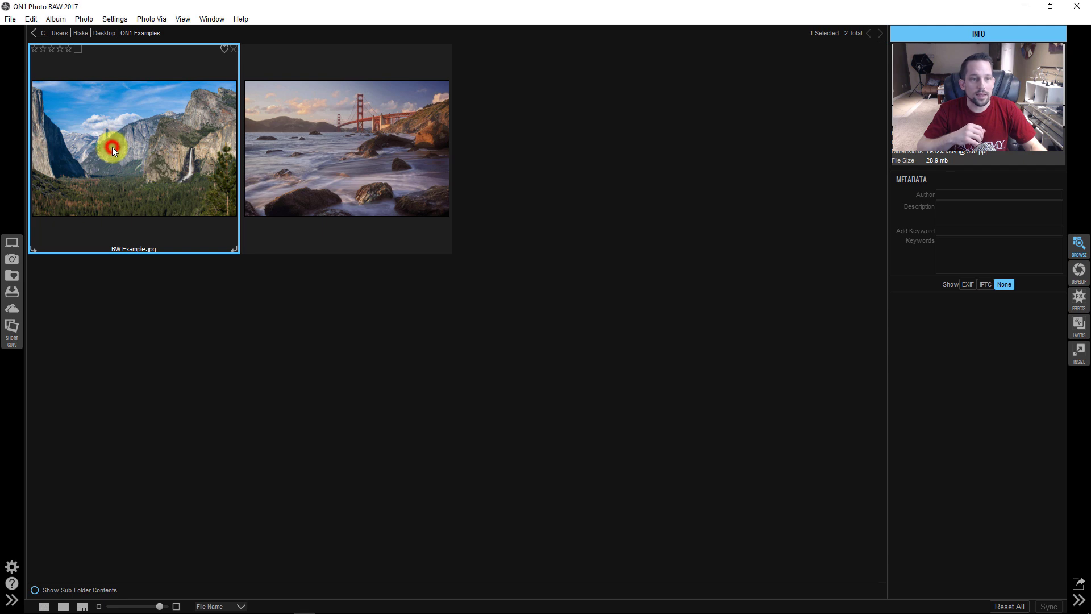
click(1071, 308)
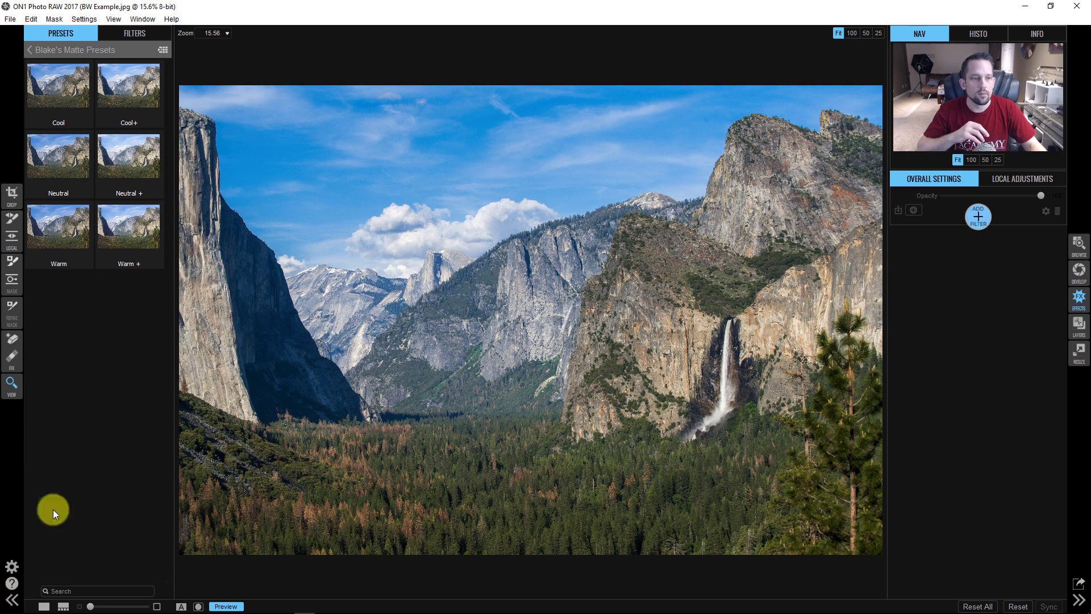
click(11, 600)
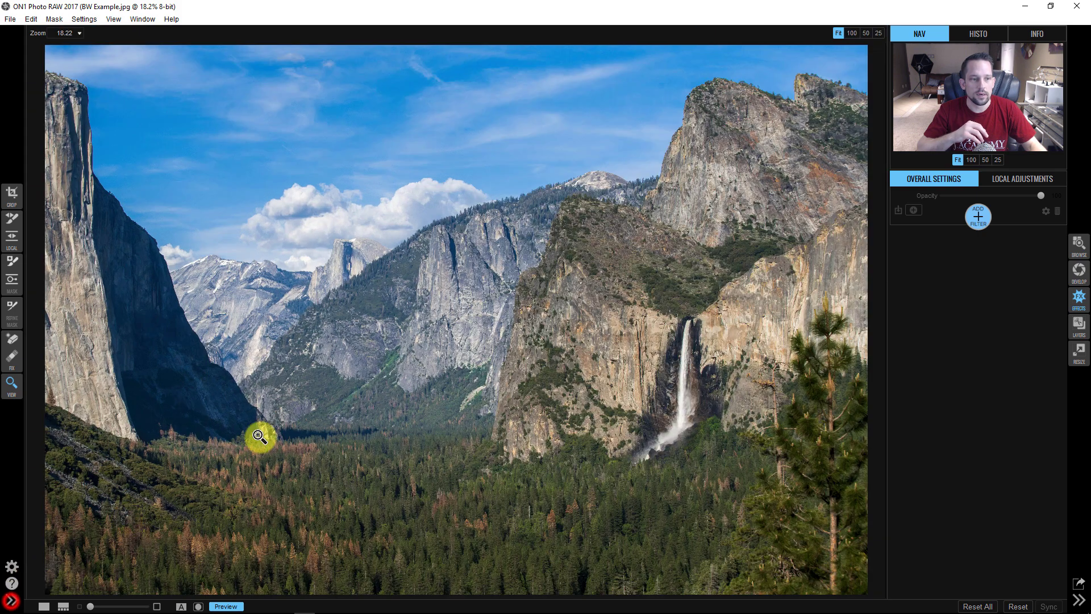
Add a Color Enhancer with blues at saturation 32, brightness -48, range 9, keeping full colour
click(978, 217)
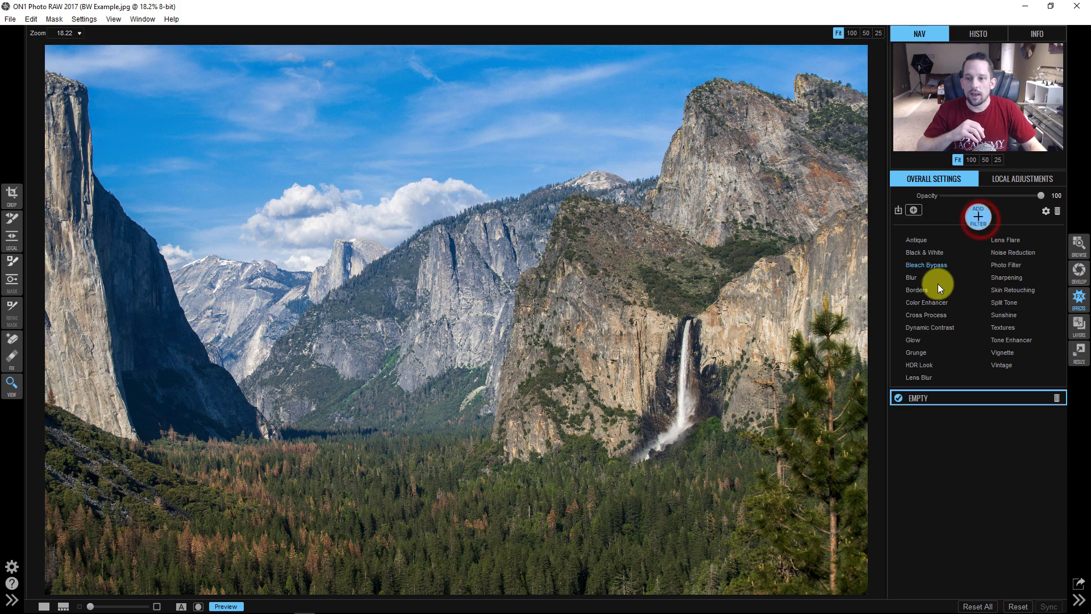
click(933, 301)
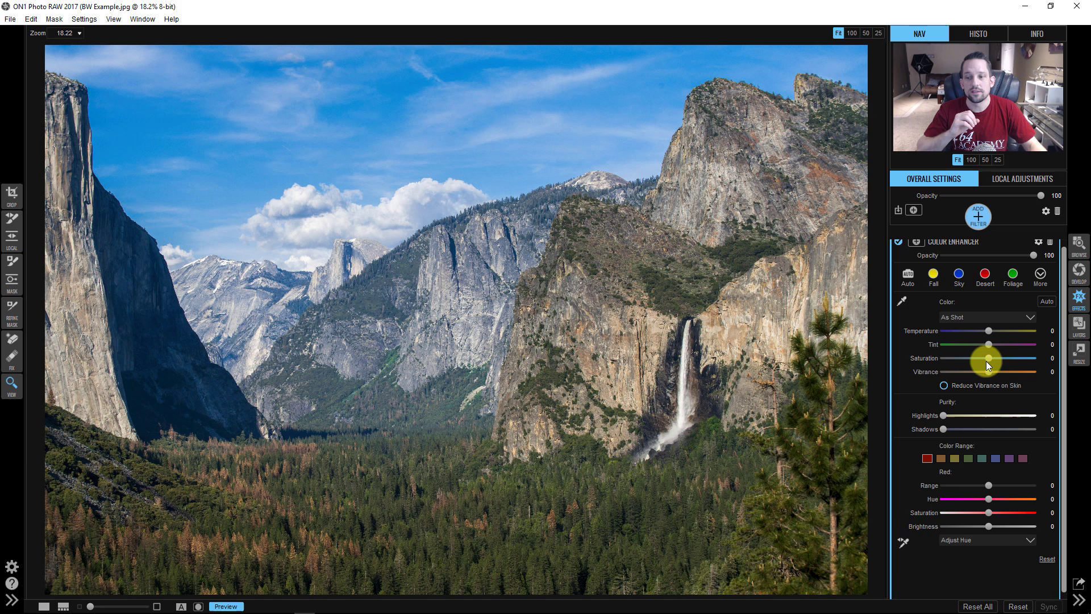
drag(987, 355, 922, 355)
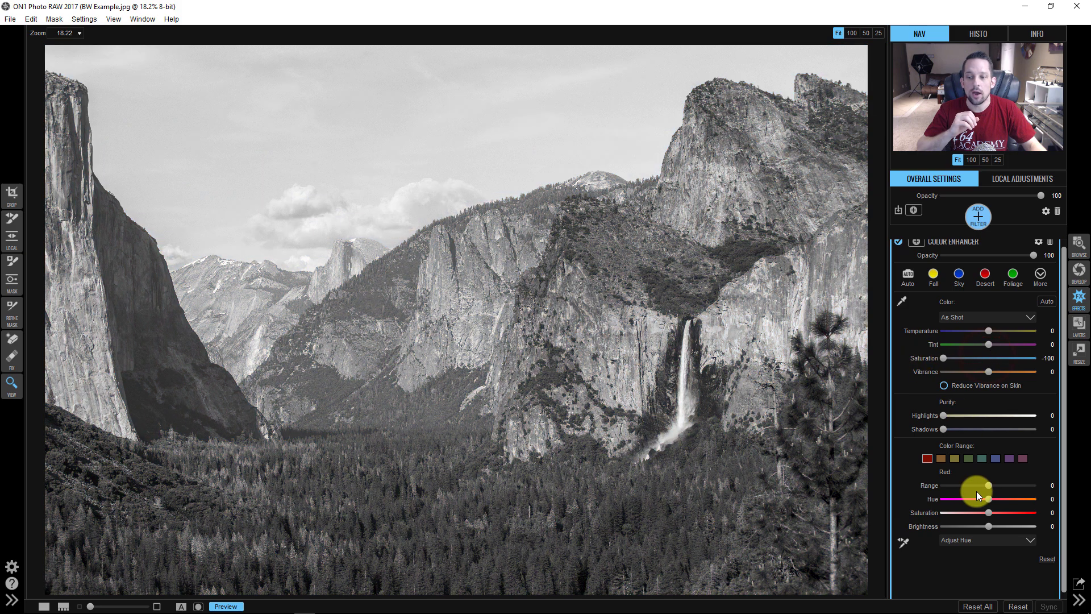
click(996, 458)
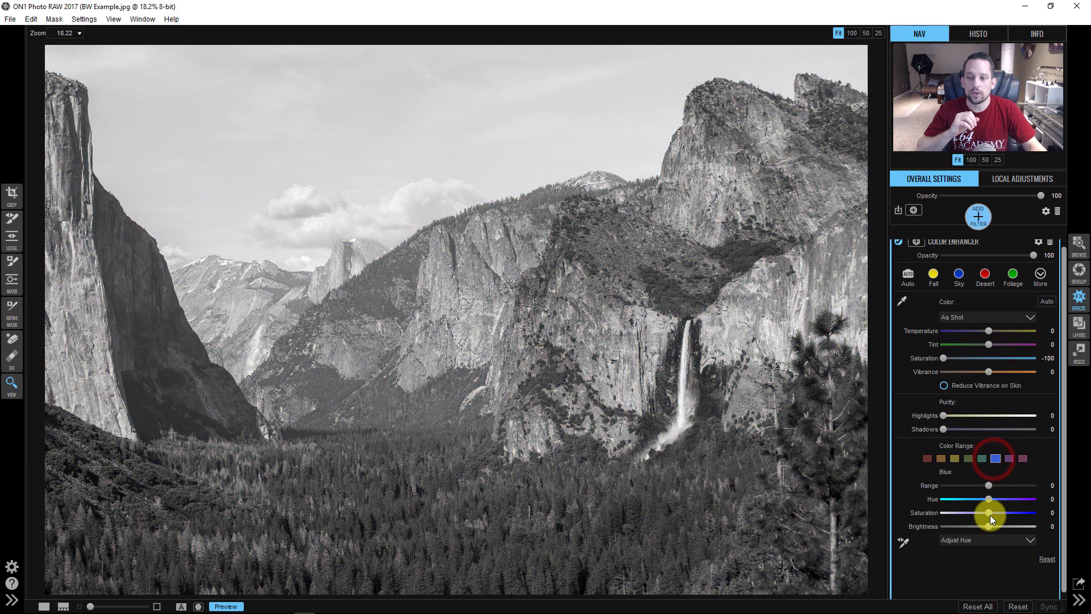
drag(990, 513, 955, 527)
mouse_move(988, 489)
mouse_down()
mouse_move(1008, 486)
mouse_move(998, 489)
mouse_up()
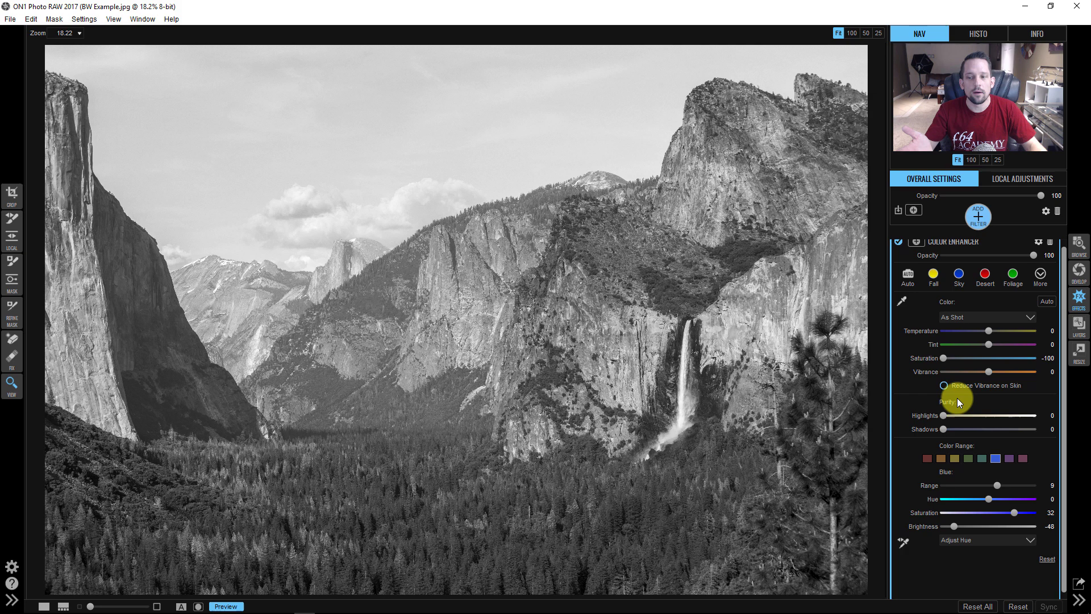
click(989, 358)
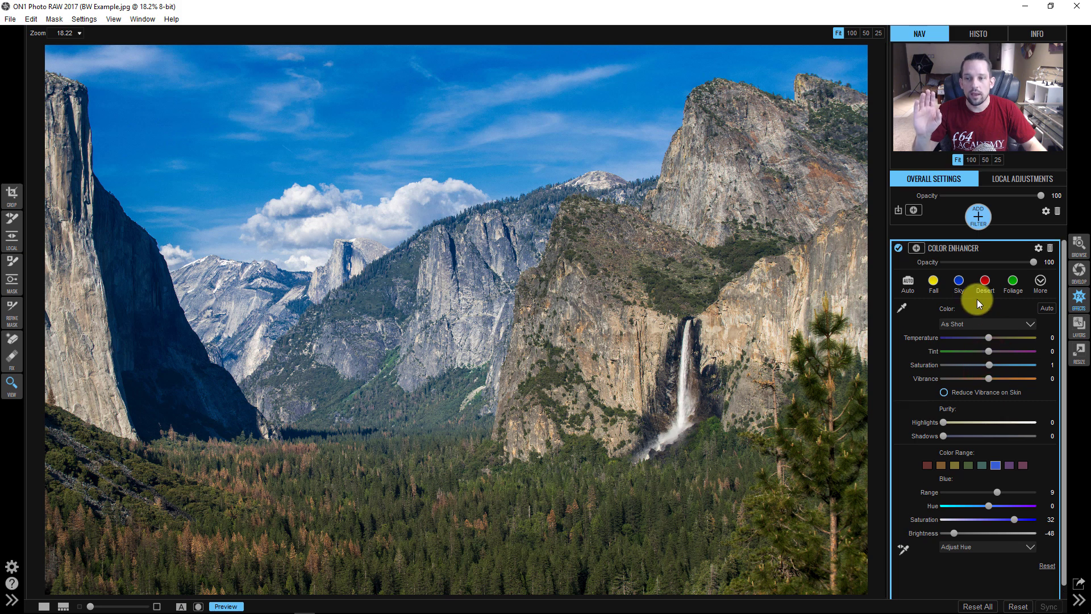
Delete the old Color Enhancer and add a fresh, collapsed Color Enhancer filter
click(1052, 248)
click(973, 221)
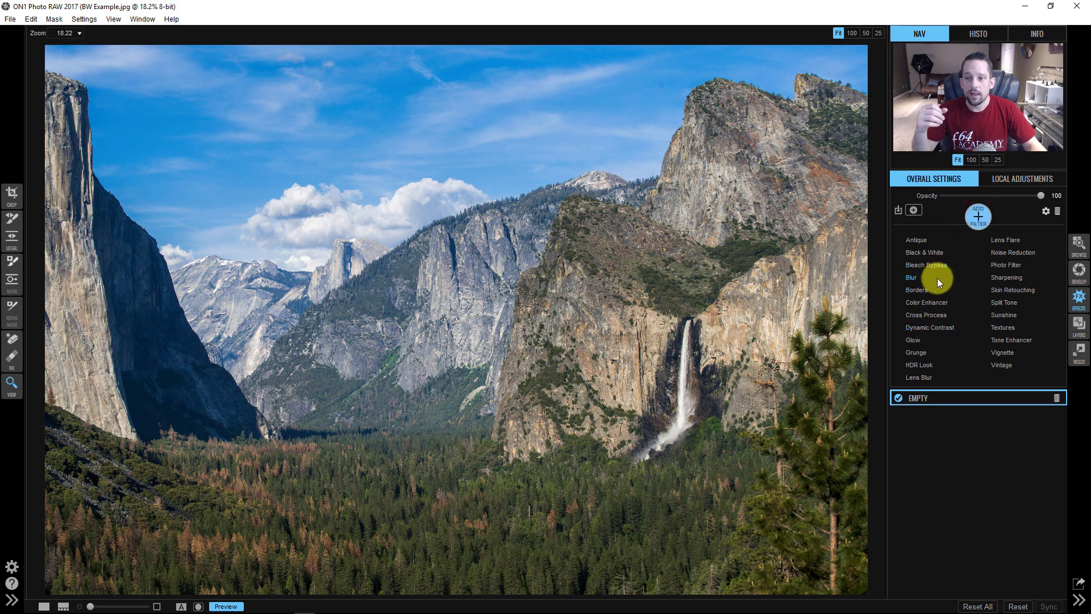
click(922, 302)
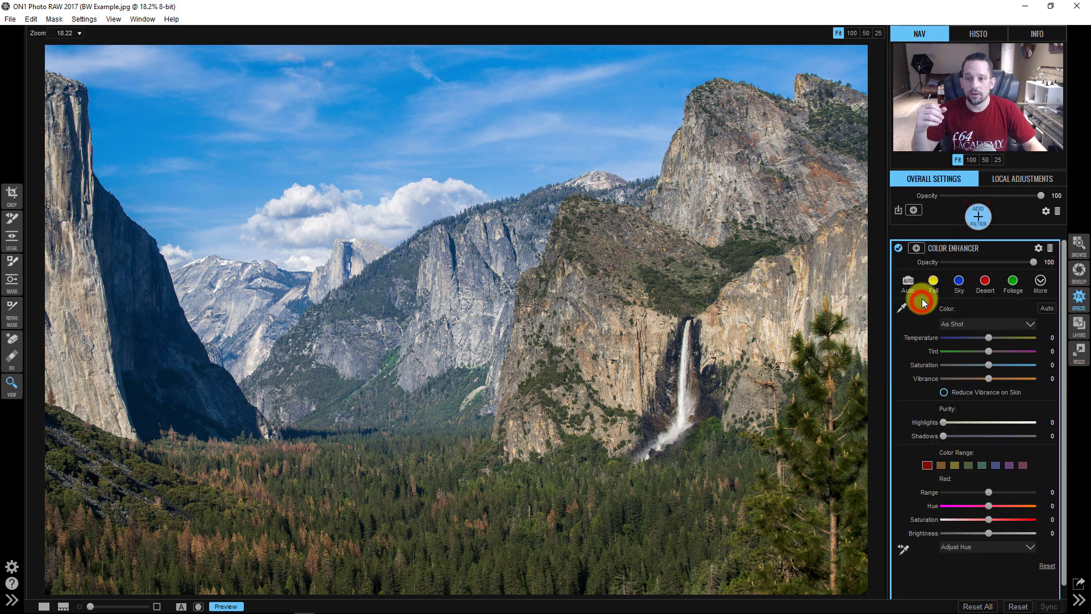
click(948, 240)
Add a Black & White filter and keep Color Enhancer stacked beneath it
click(967, 219)
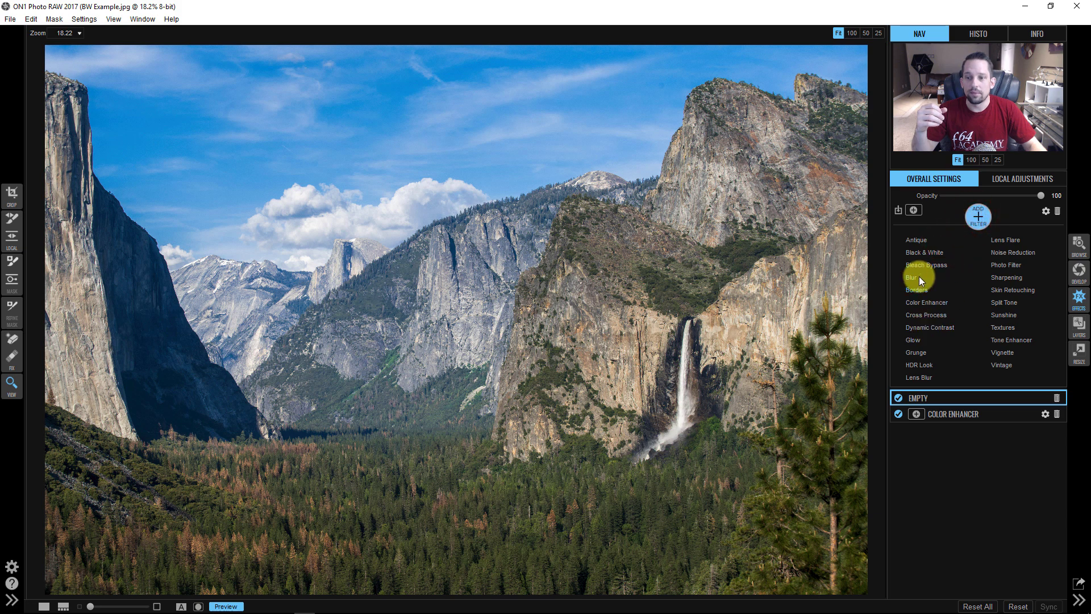
click(920, 254)
click(937, 248)
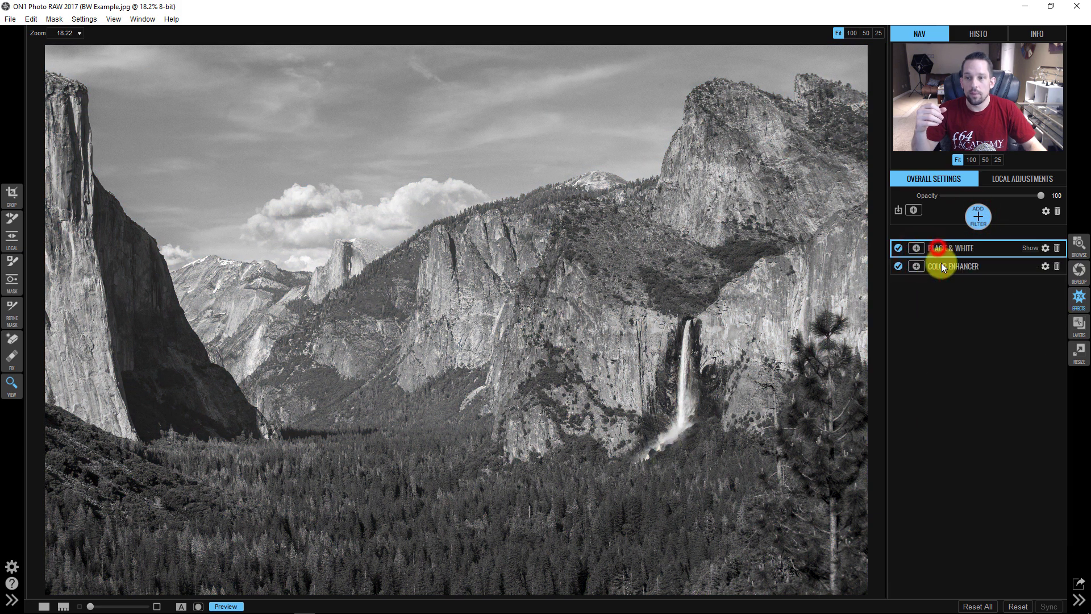
drag(941, 268, 934, 241)
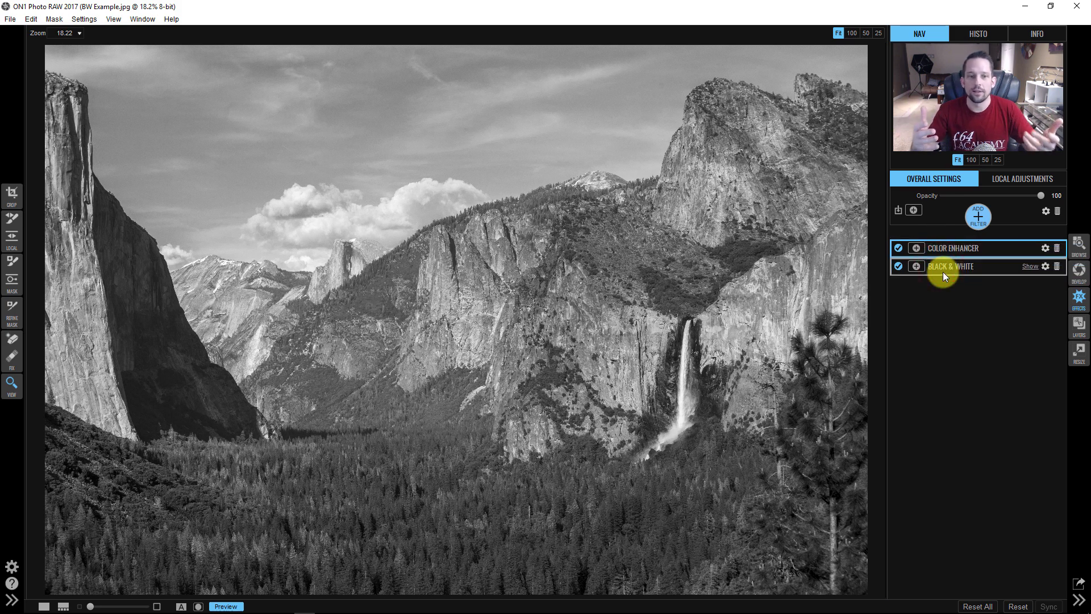
mouse_move(949, 250)
mouse_down()
mouse_move(984, 282)
mouse_move(957, 268)
mouse_up()
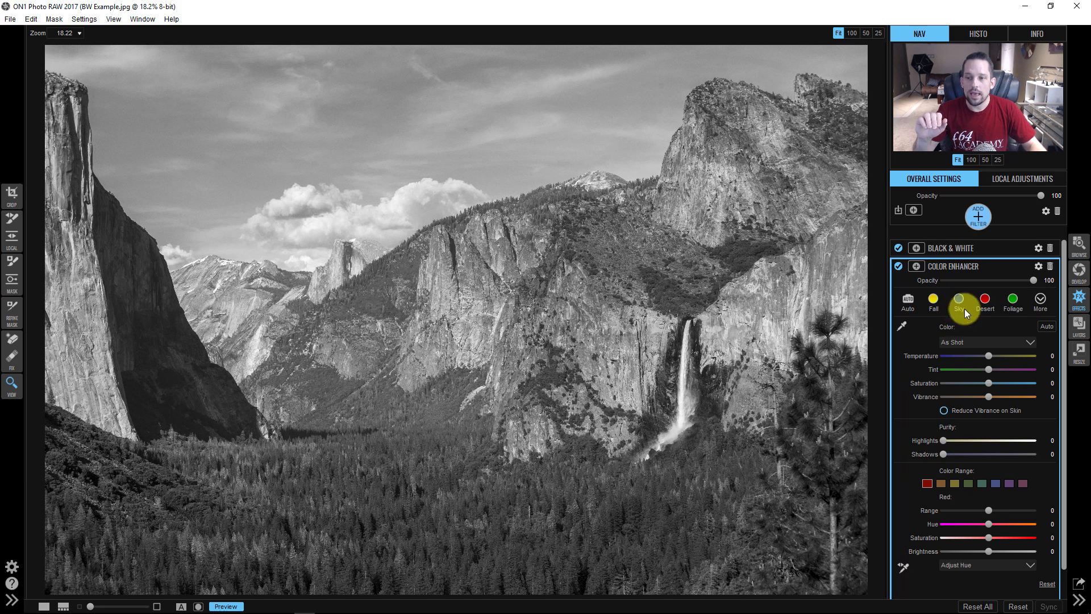
Set Color Enhancer blues to saturation 80, brightness -100, range 15, with temperature -10 and saturation 100
scroll(967, 325, down, 1)
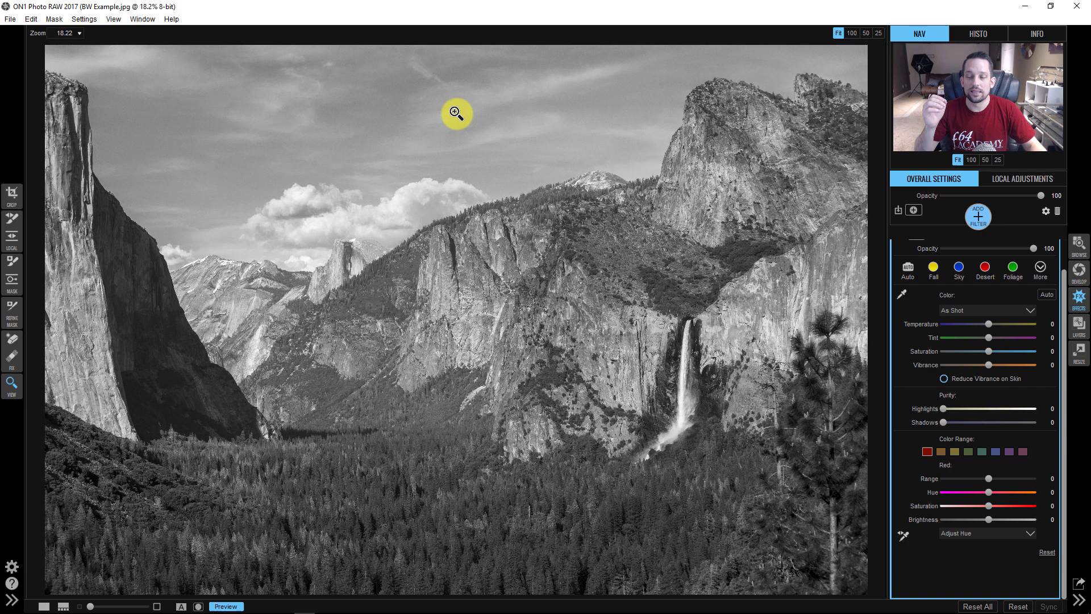
click(996, 452)
drag(988, 505, 926, 520)
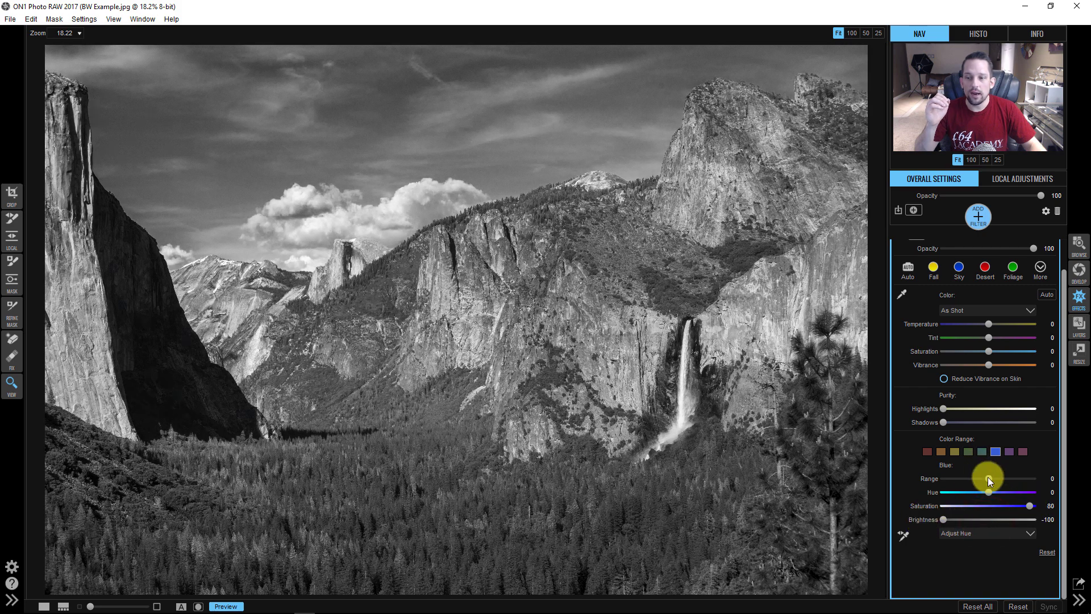
drag(1031, 476, 1004, 471)
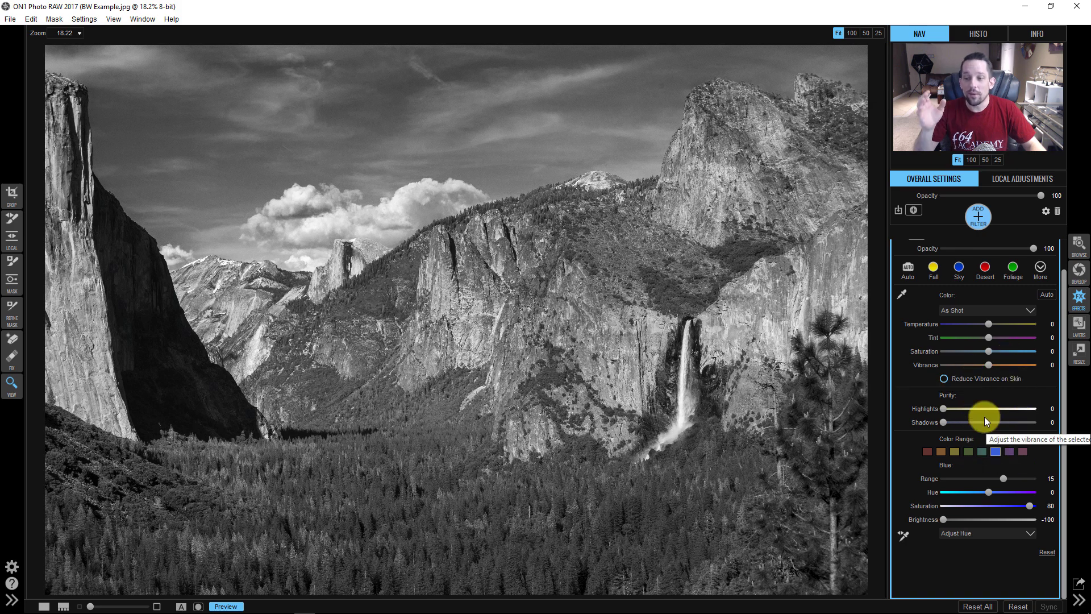
drag(985, 318, 1035, 344)
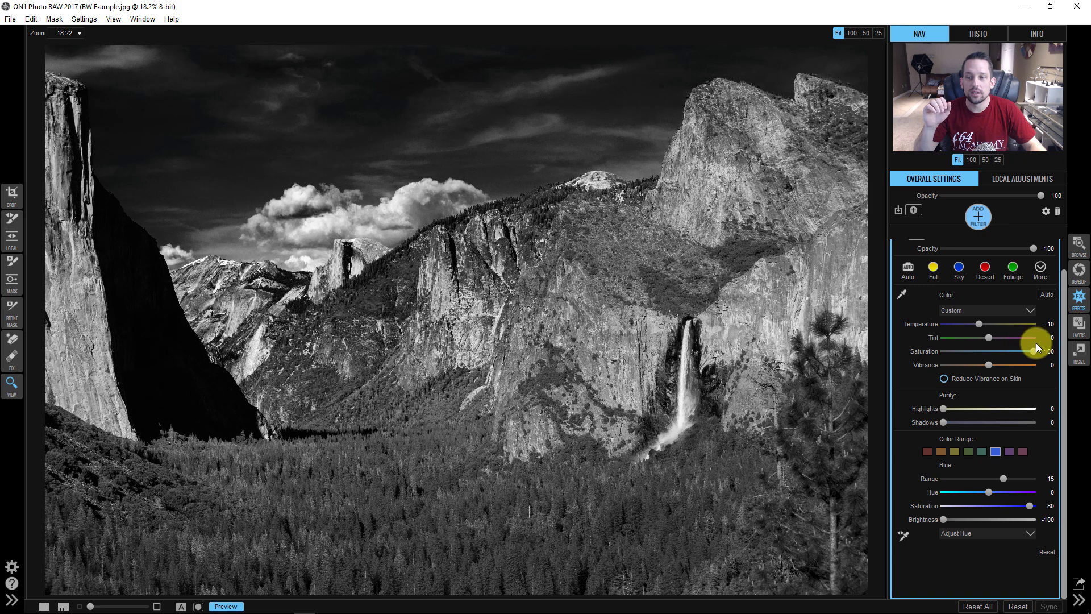
scroll(998, 318, up, 2)
click(962, 271)
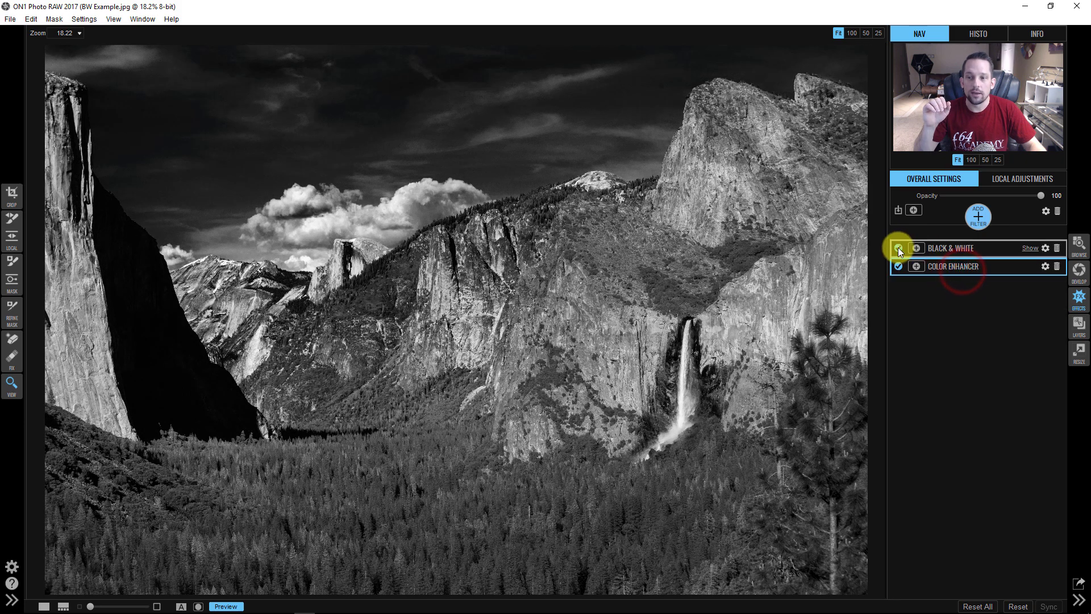
click(898, 247)
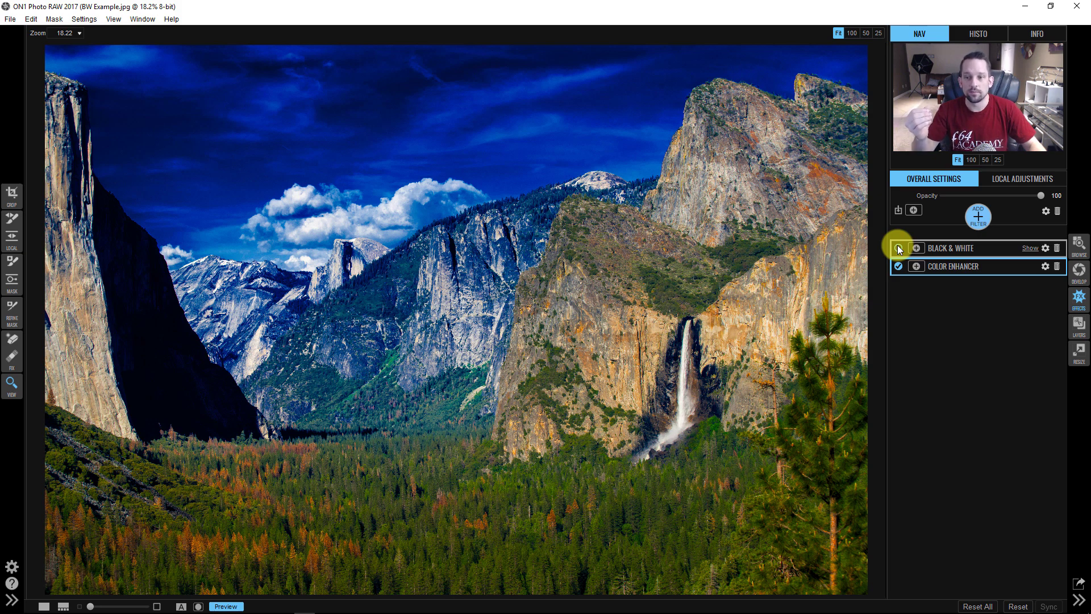
click(898, 247)
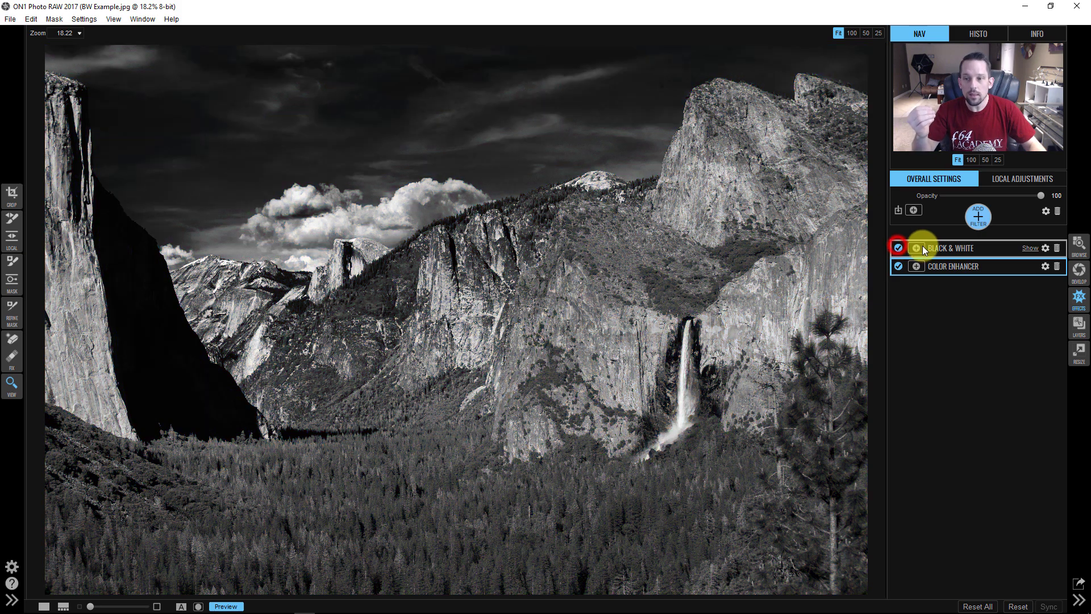
Expand Color Enhancer and boost the yellows' saturation, with brightness raised to 40
click(953, 249)
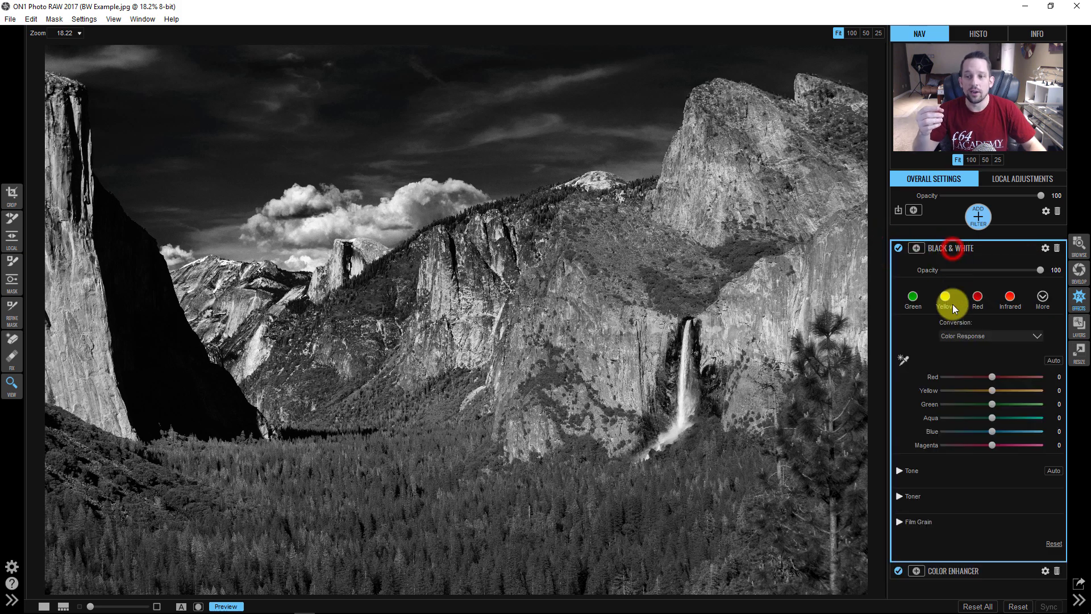
click(960, 246)
click(943, 267)
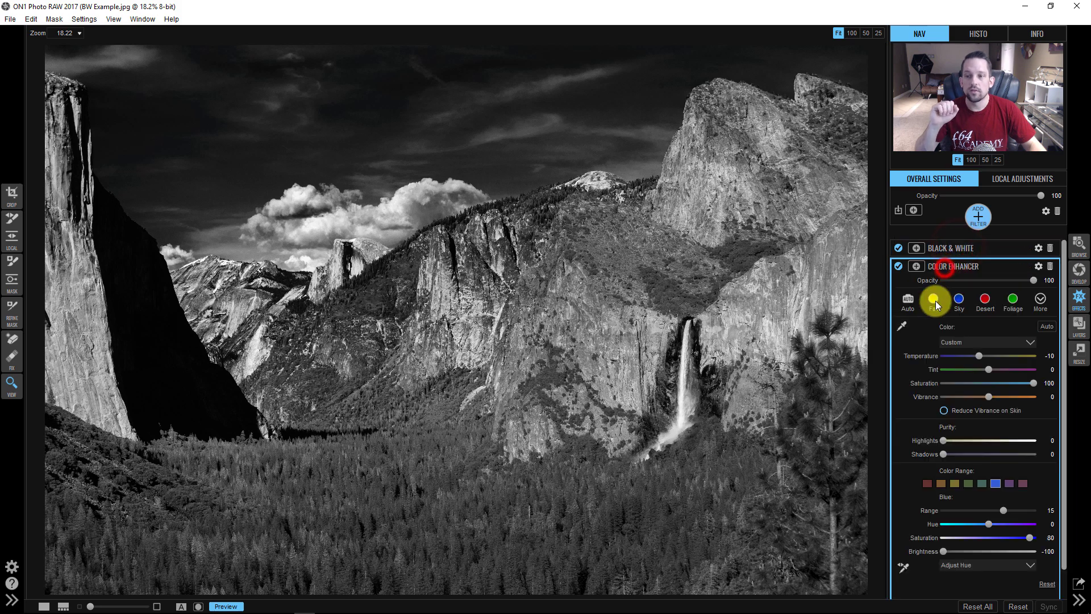
scroll(967, 398, down, 1)
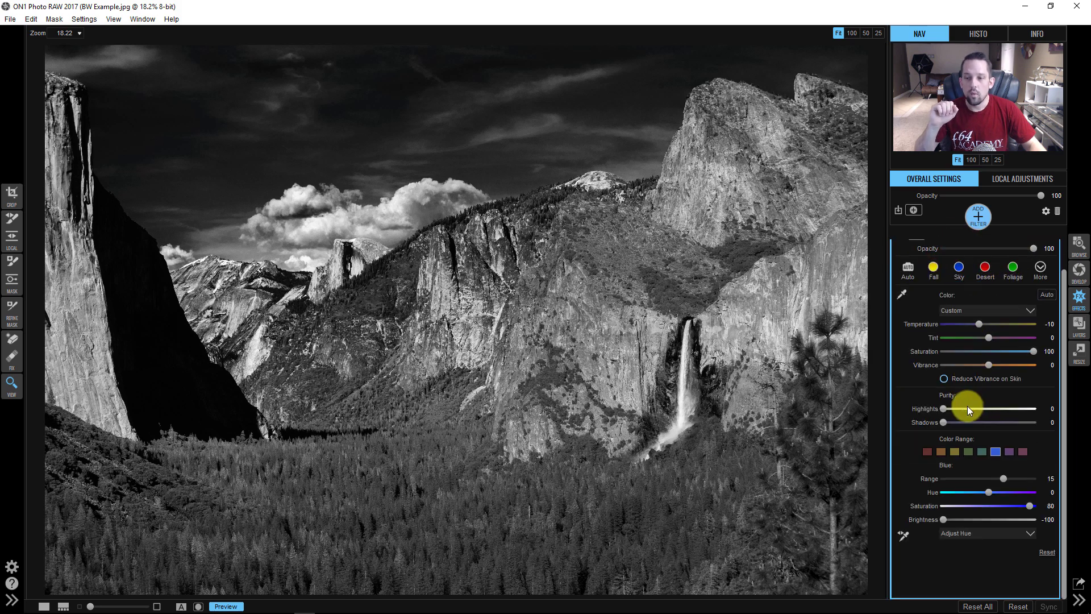
click(955, 452)
drag(989, 505, 1025, 505)
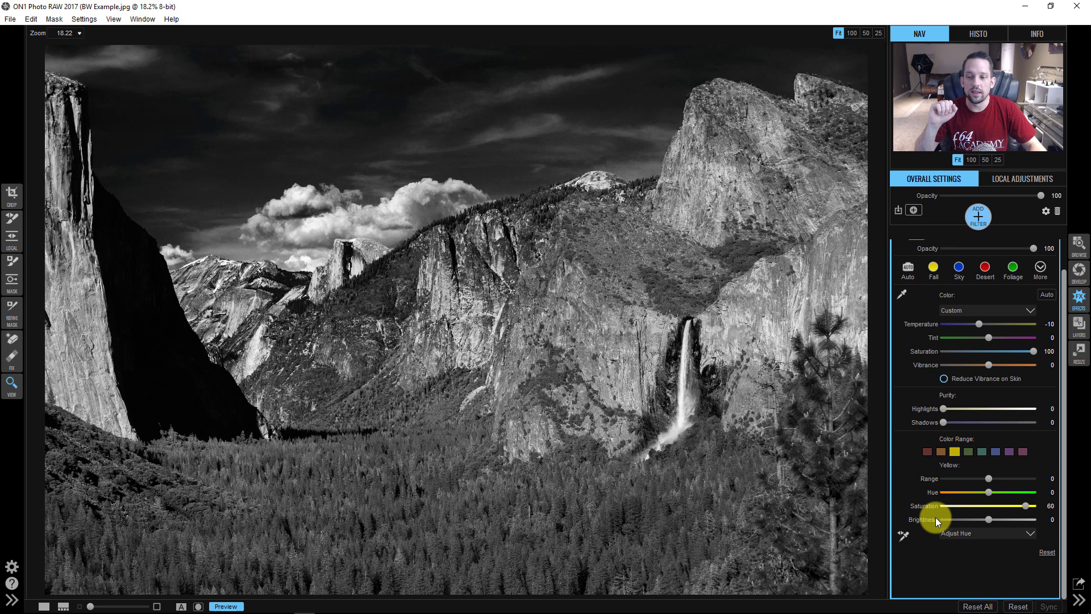
drag(993, 518, 904, 509)
Pull the green range fully down to -100 and settle yellow brightness at 40
click(969, 453)
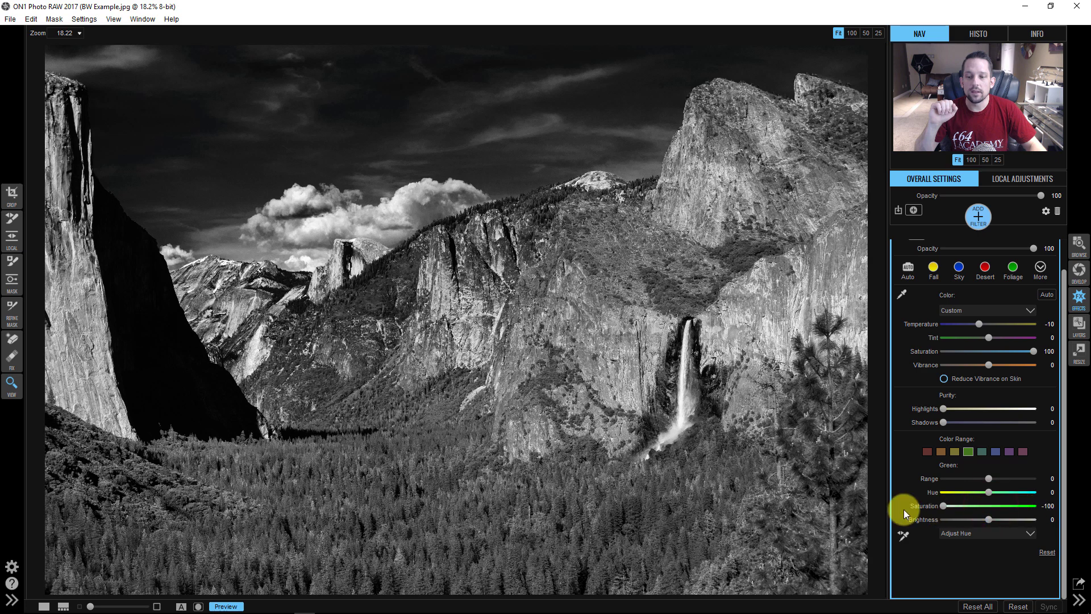
drag(993, 519, 895, 520)
click(956, 451)
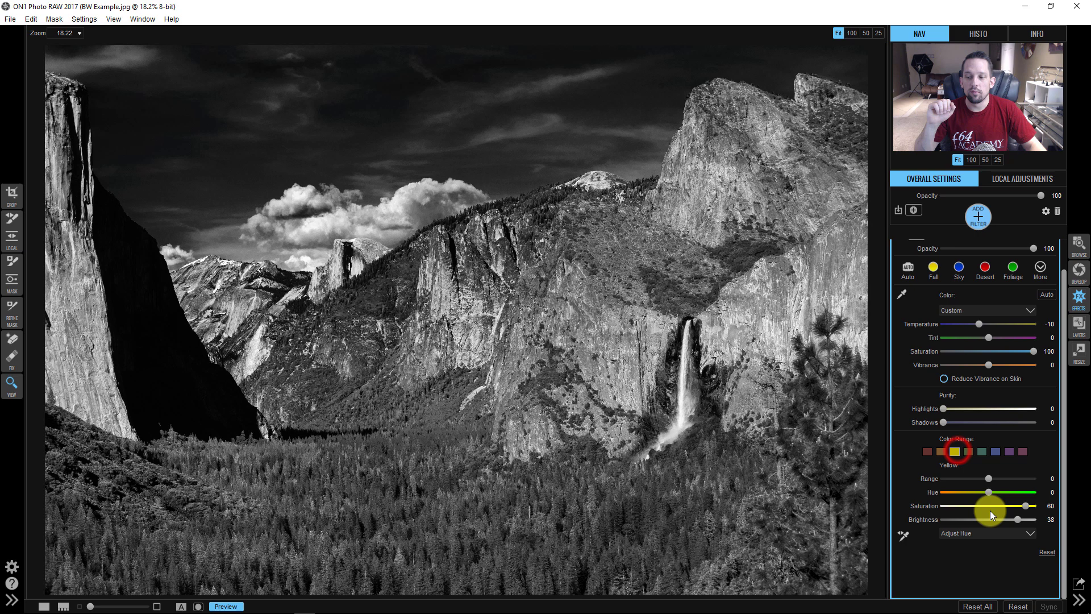
drag(990, 518, 1018, 520)
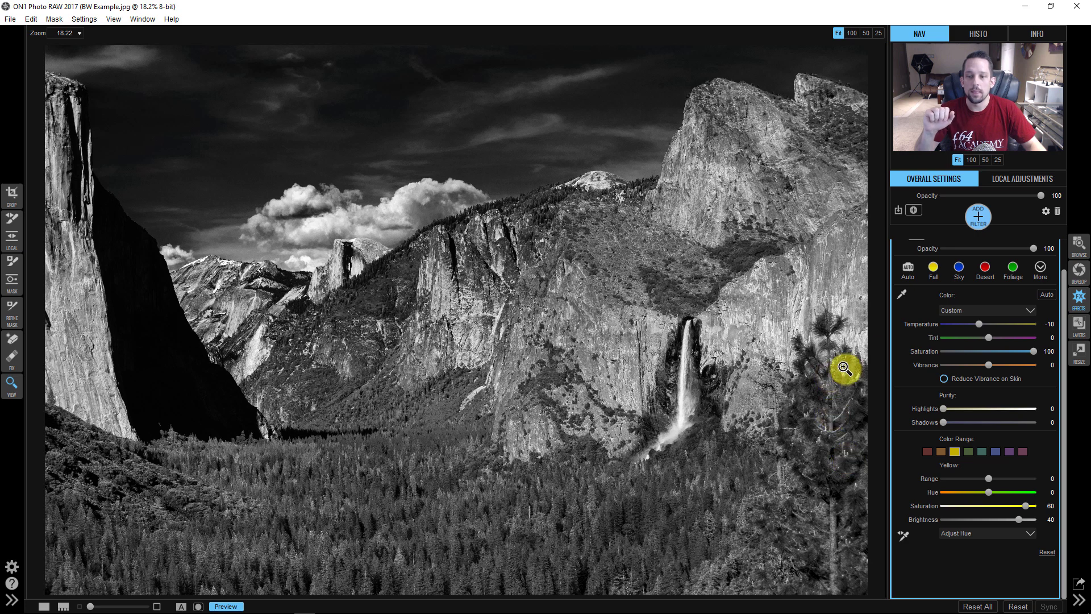
Collapse Color Enhancer and toggle it off and on to compare its effect
scroll(936, 318, up, 2)
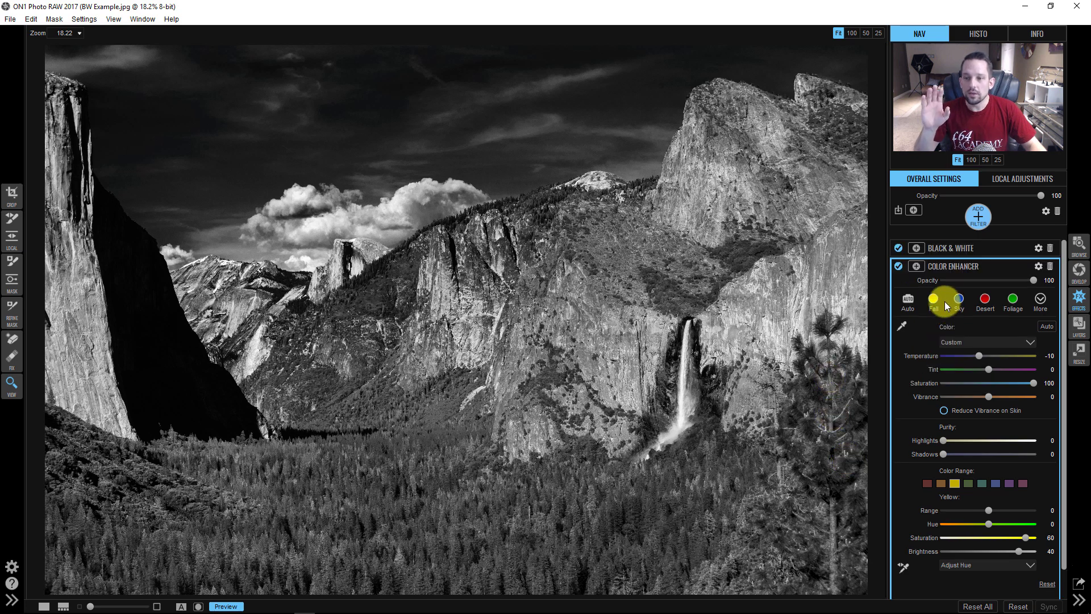
click(938, 262)
click(898, 265)
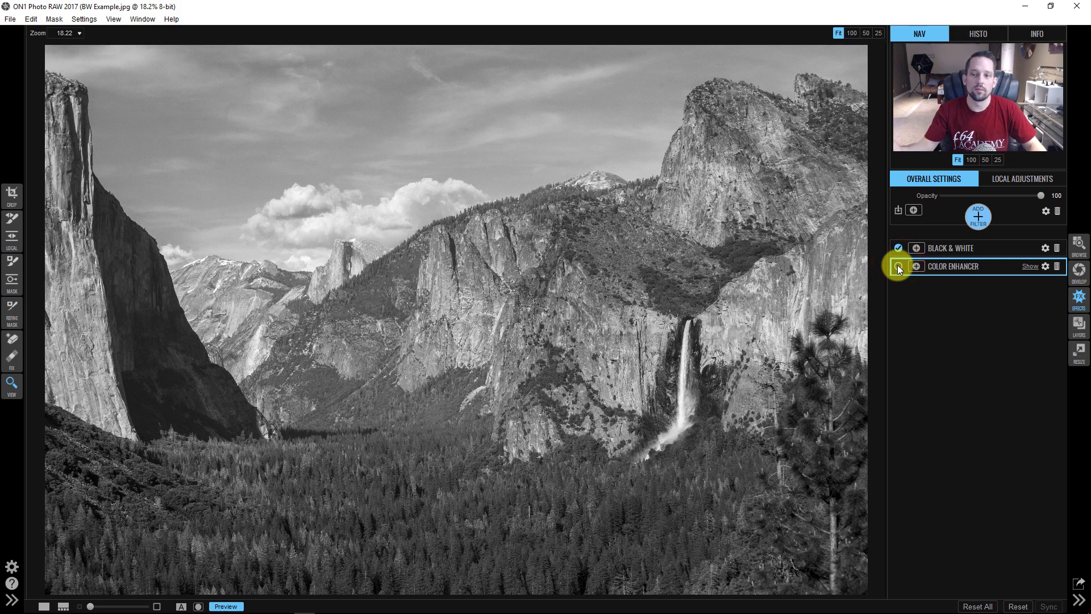
click(898, 265)
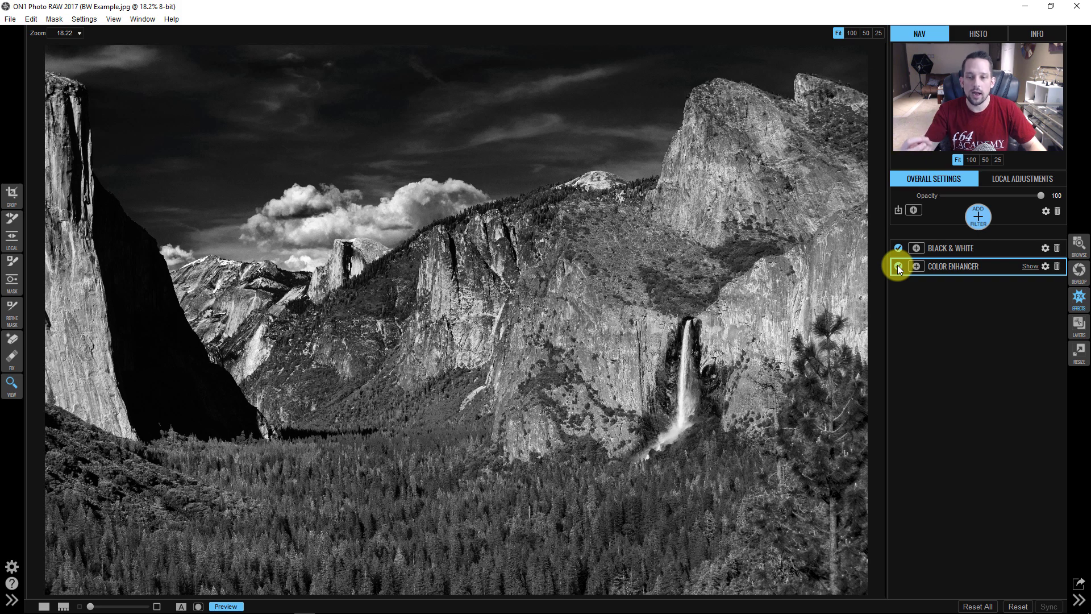
Adjust the Black & White Aqua and Blue sliders to darken the sky
click(936, 254)
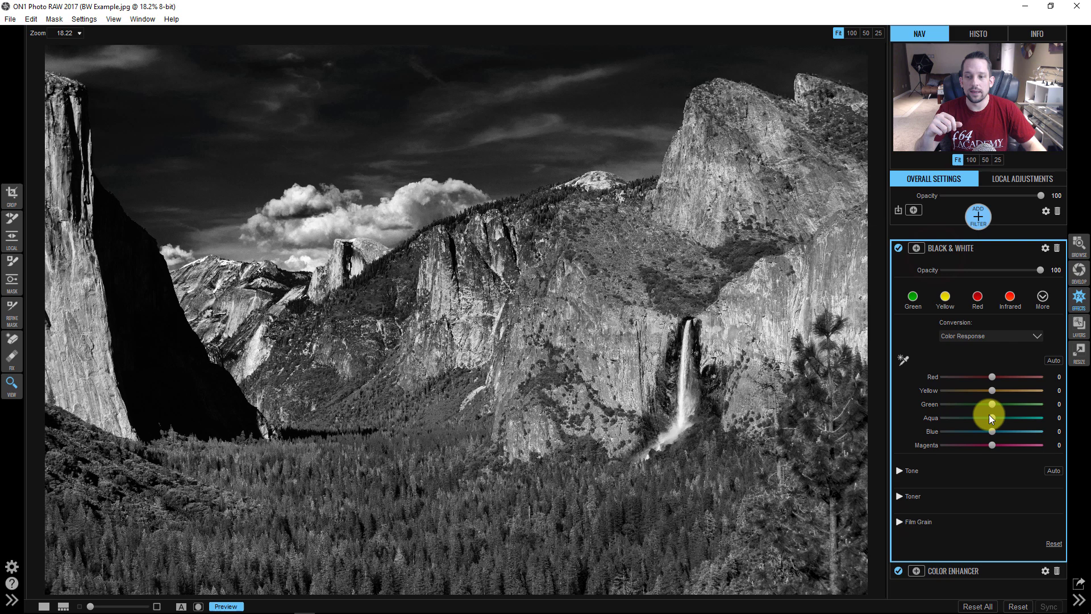
drag(991, 431, 1031, 411)
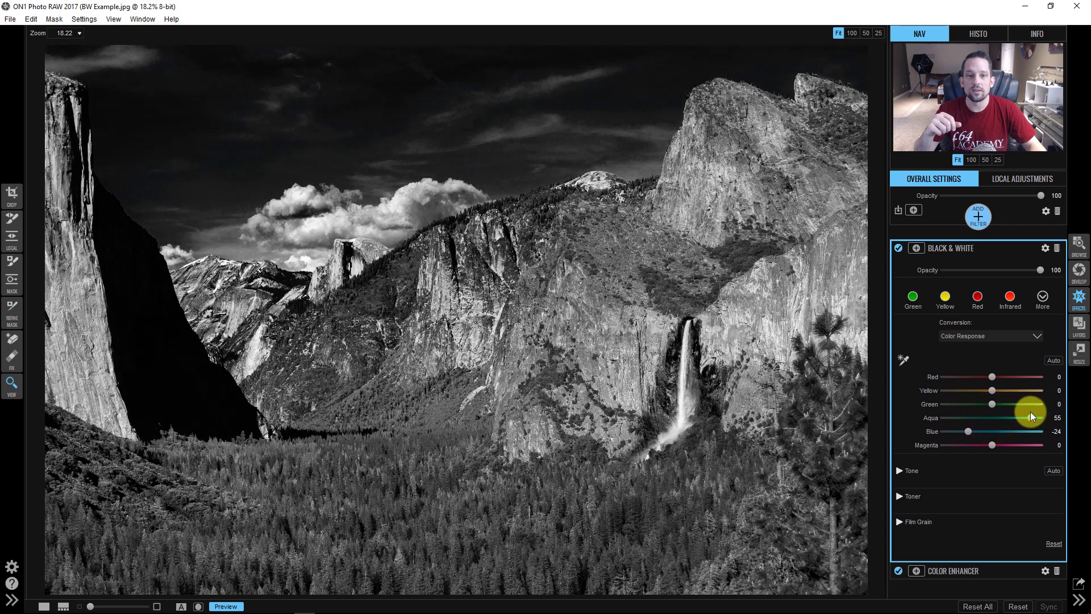
click(971, 432)
click(950, 250)
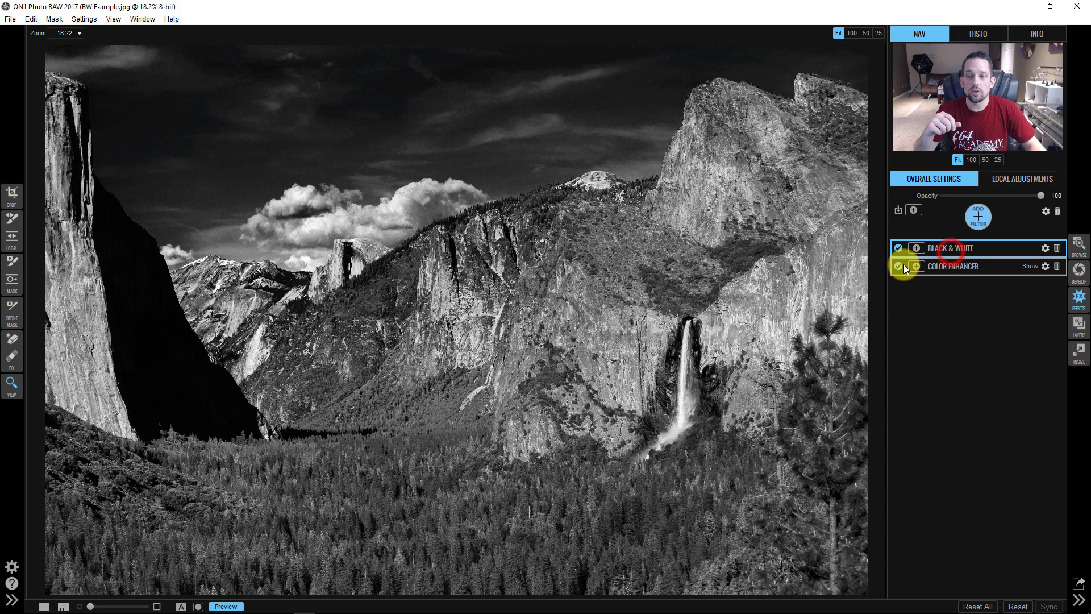
Fine-tune Black & White Blue to -28, with Color Enhancer back on
click(899, 267)
click(937, 250)
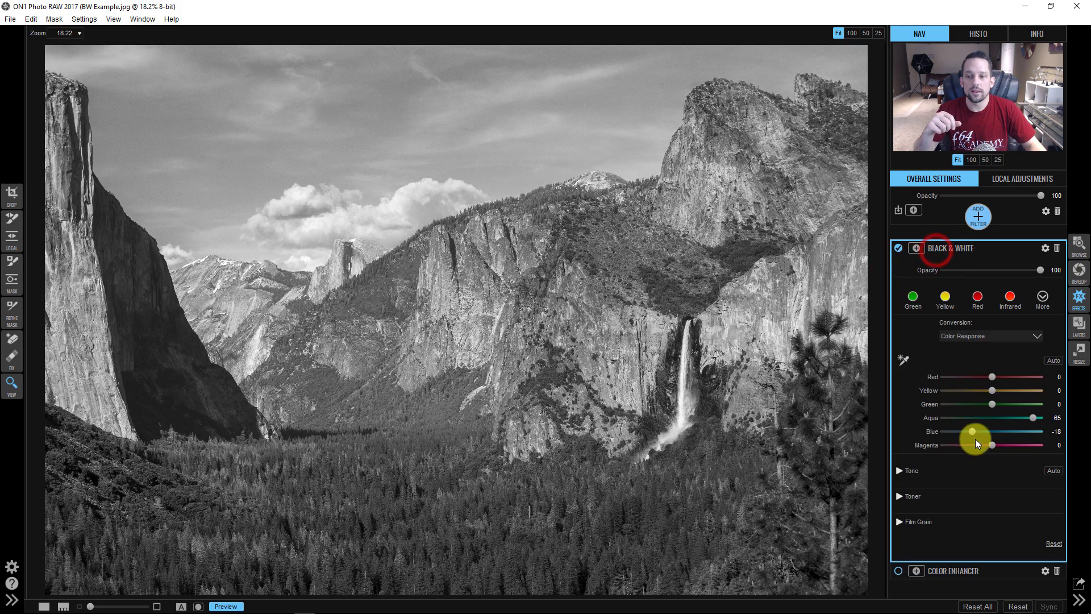
mouse_move(970, 431)
mouse_down()
mouse_move(937, 424)
mouse_move(965, 425)
mouse_up()
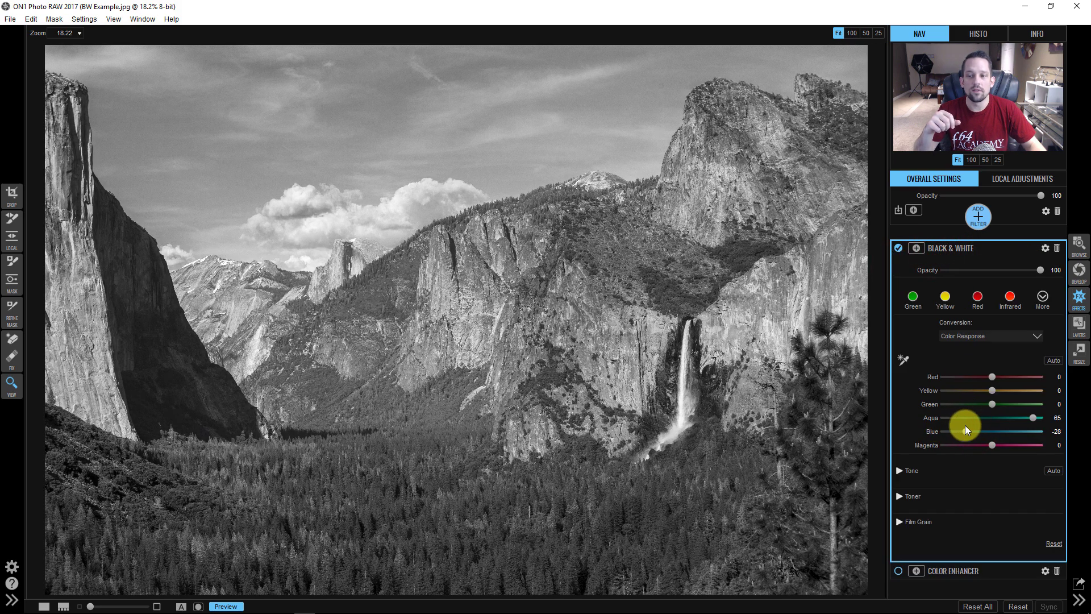
click(960, 250)
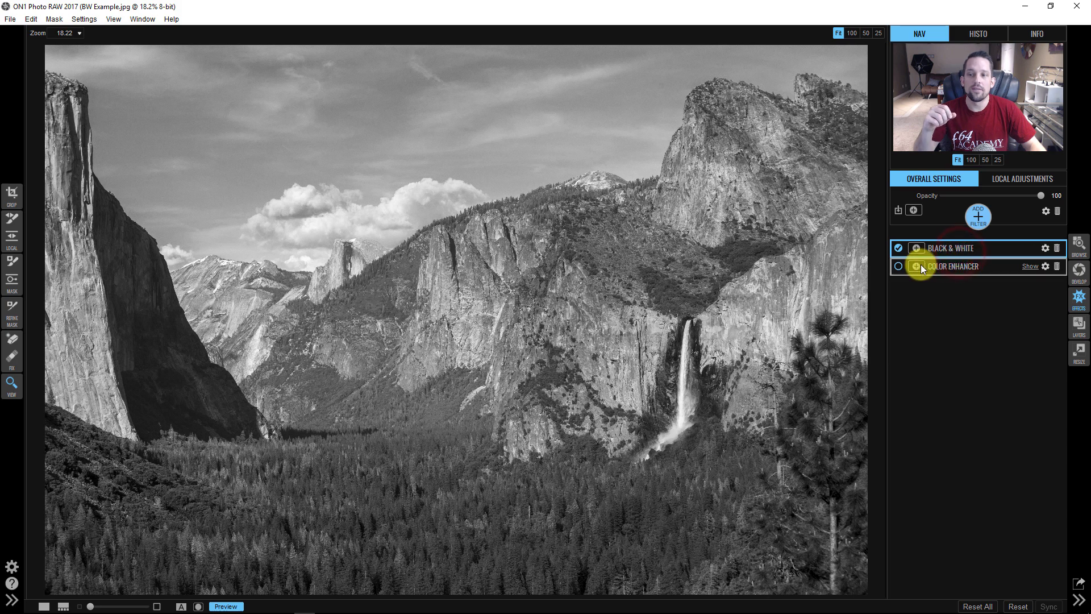
click(898, 266)
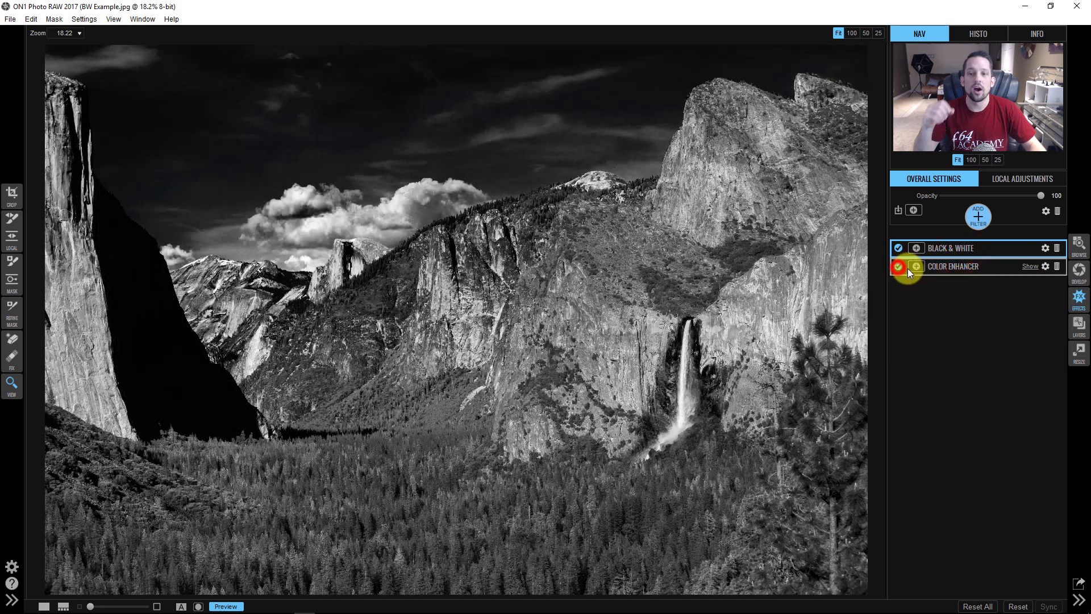
click(946, 248)
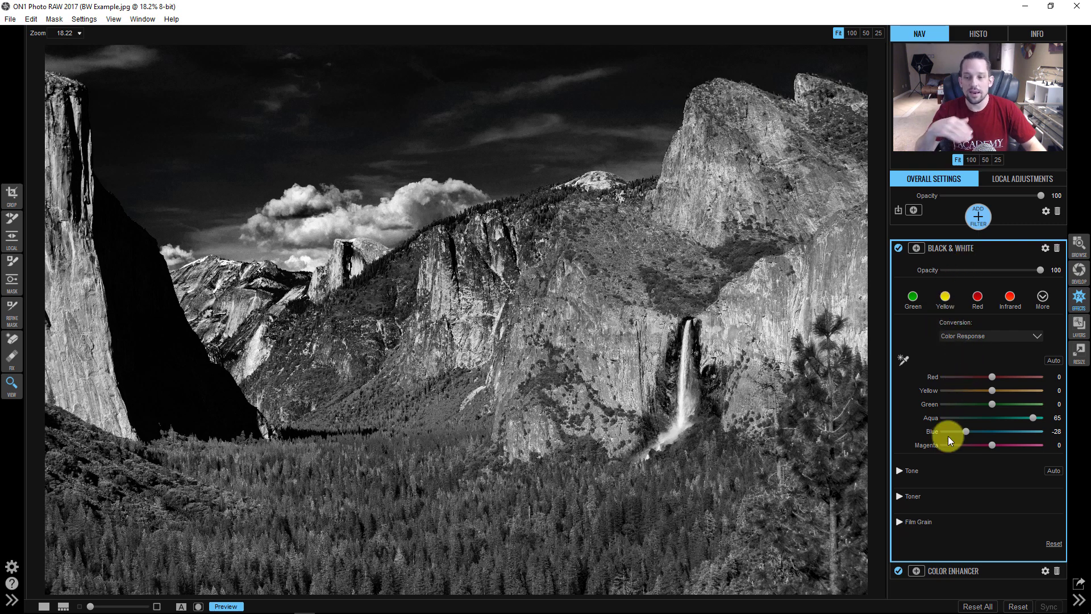
In Black & White Tone, set Contrast and Highlights 15, Shadows 6, and Detail 0
click(913, 468)
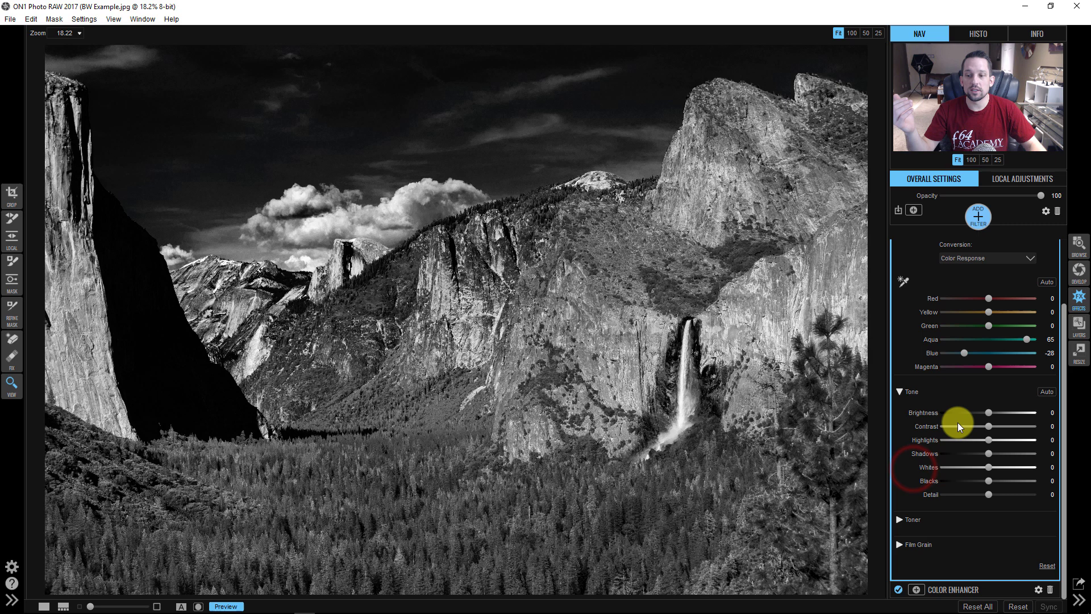
mouse_move(988, 428)
mouse_down()
mouse_move(999, 427)
mouse_move(990, 438)
mouse_move(1021, 433)
mouse_move(956, 449)
mouse_move(1012, 443)
mouse_move(975, 444)
mouse_move(1011, 443)
mouse_move(977, 448)
mouse_move(993, 448)
mouse_up()
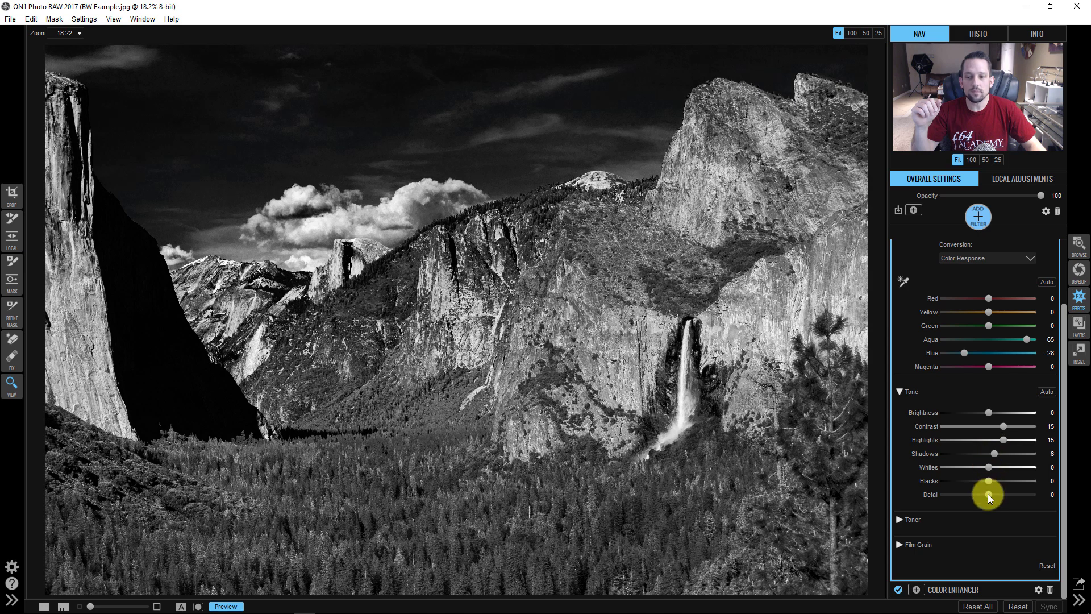
mouse_move(988, 492)
mouse_down()
mouse_move(1008, 490)
mouse_move(991, 490)
mouse_up()
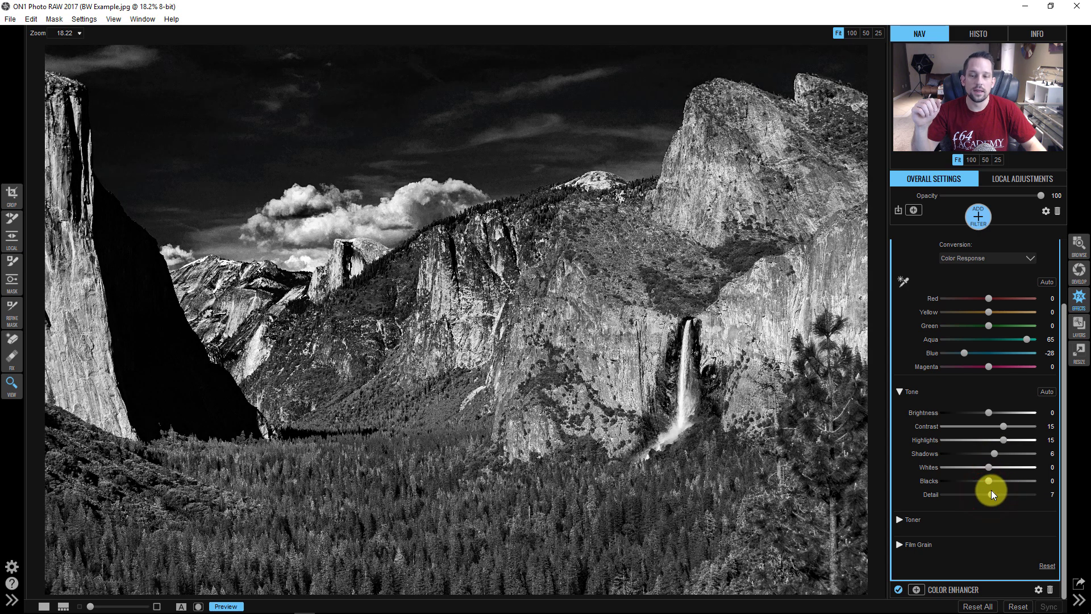
click(1052, 493)
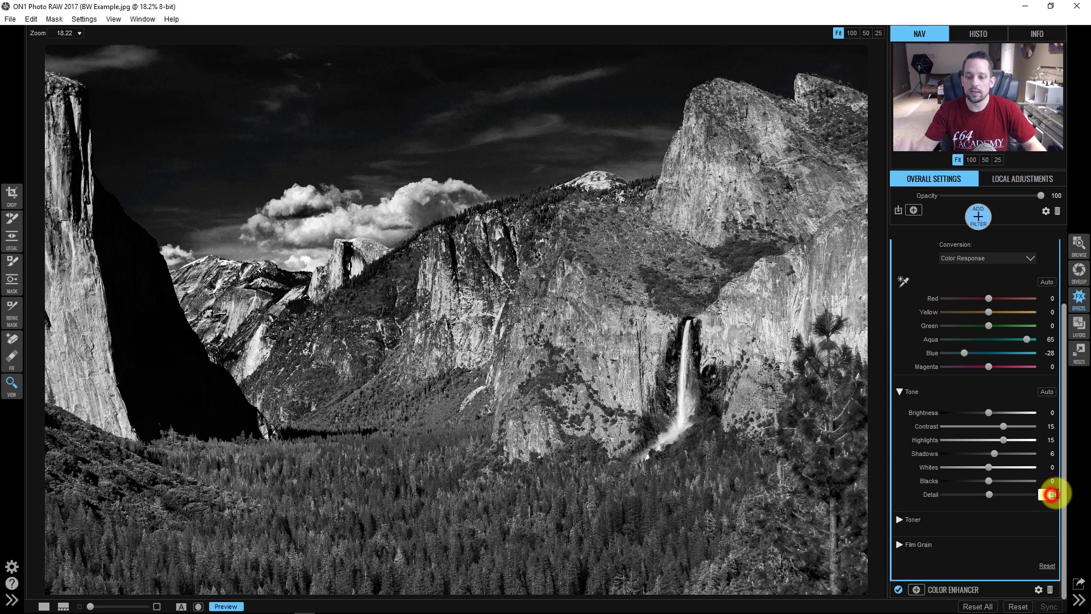
text(0)
key(Return)
scroll(1017, 432, up, 2)
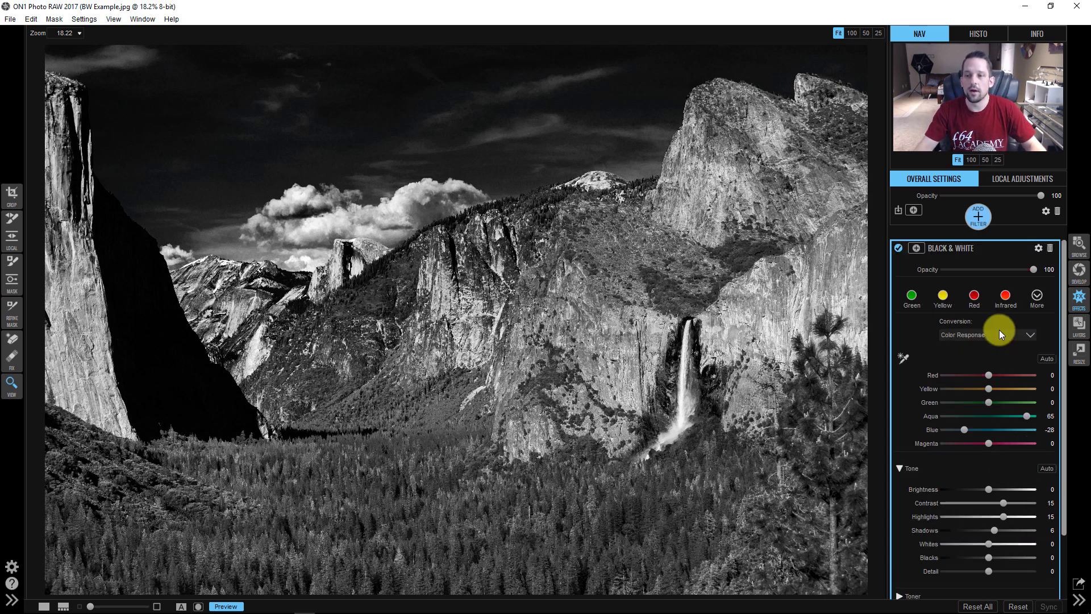
Collapse Black & White and toggle both filters off and on, leaving both active
click(942, 248)
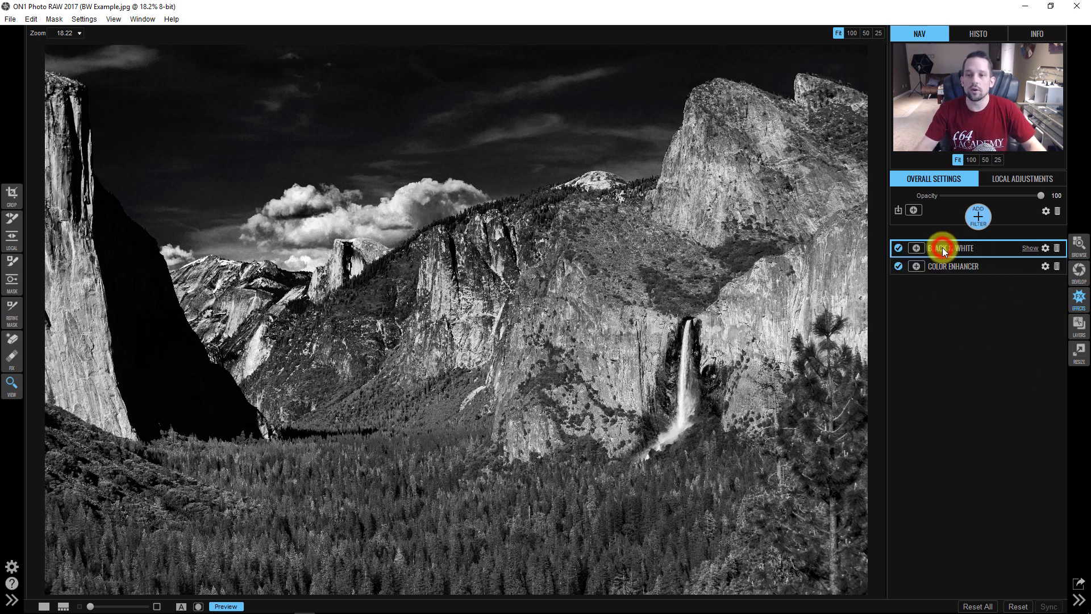
click(897, 267)
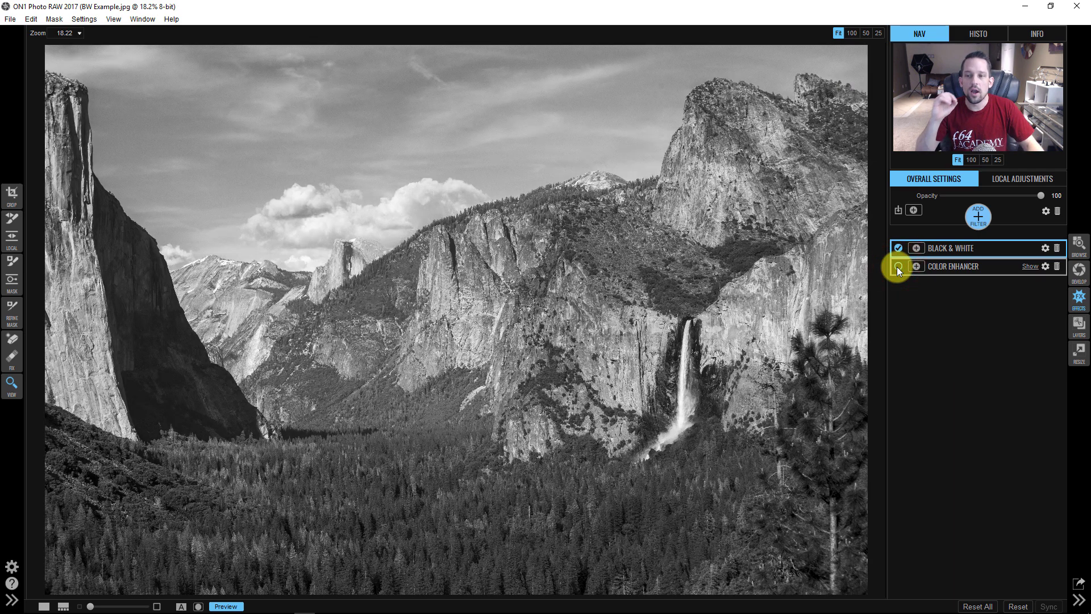
click(897, 266)
click(897, 248)
click(897, 248)
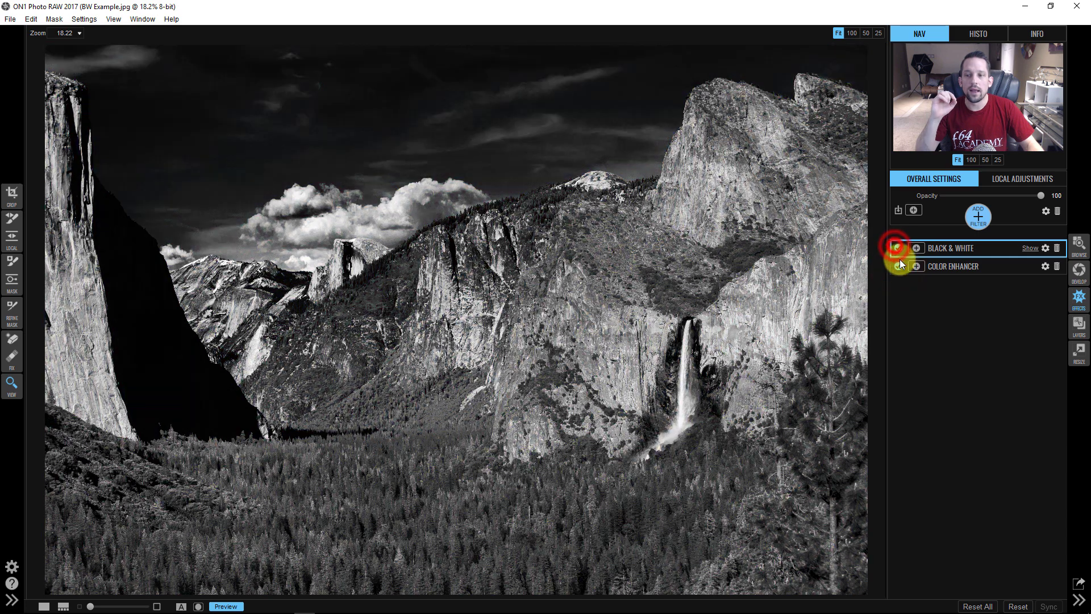
Expand Color Enhancer and set its overall Saturation to 70 after comparing at -100
click(928, 268)
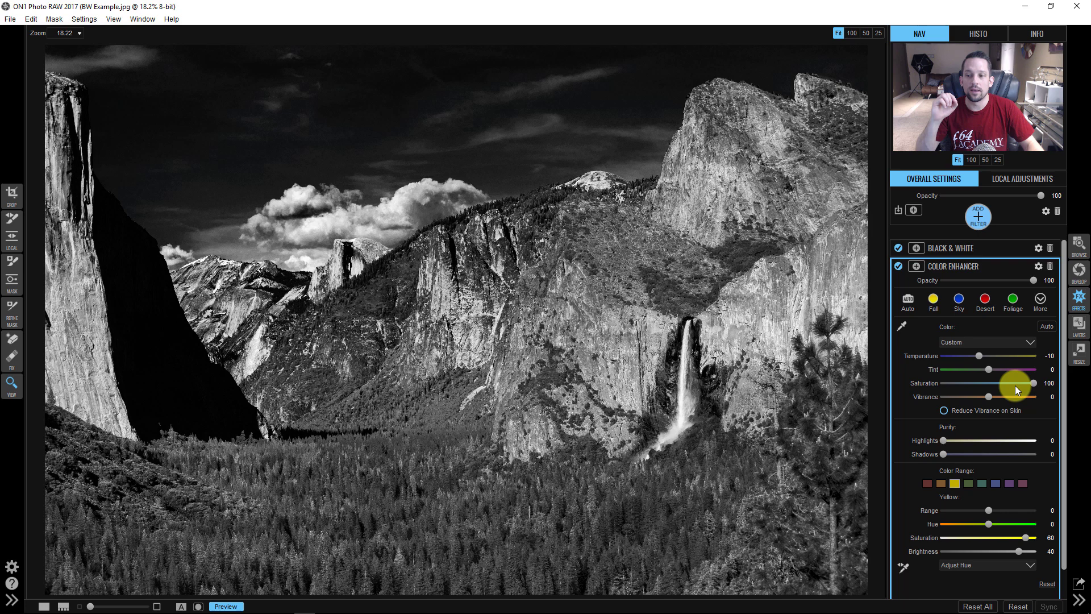
drag(1031, 382, 920, 386)
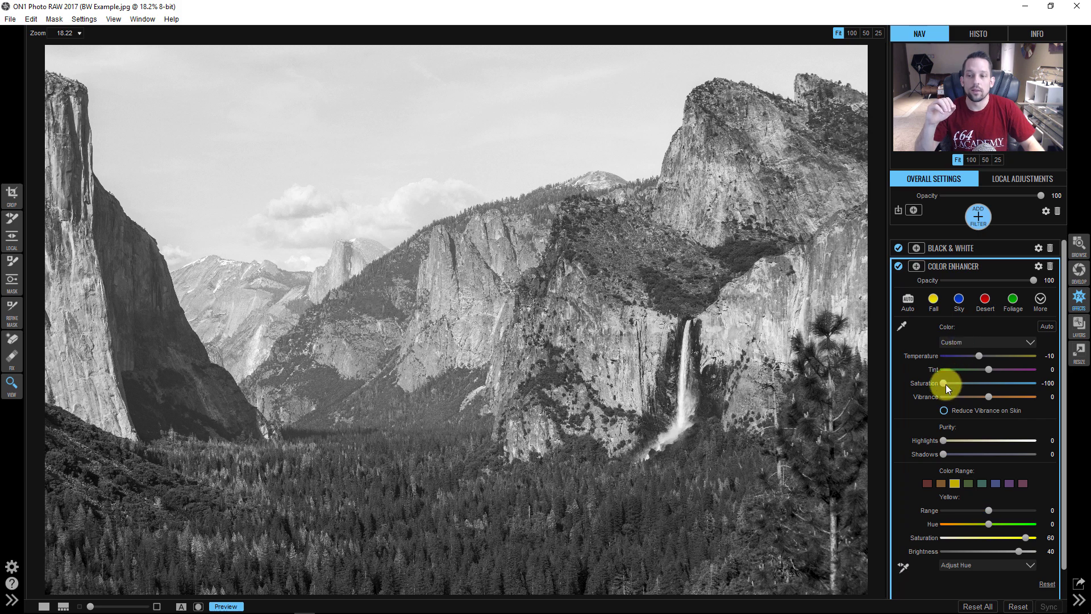
drag(945, 384, 1029, 380)
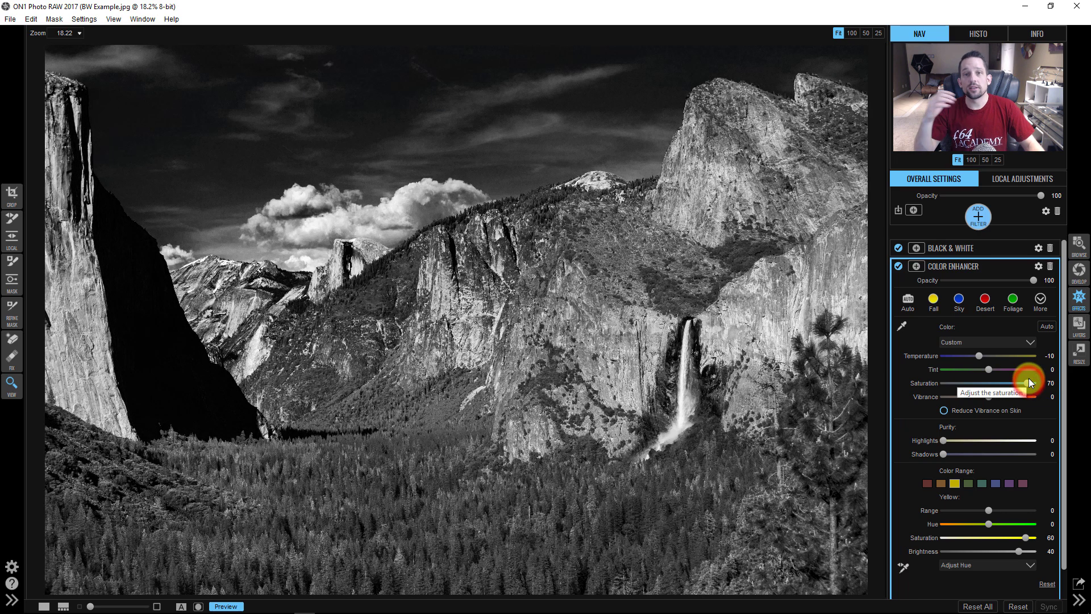